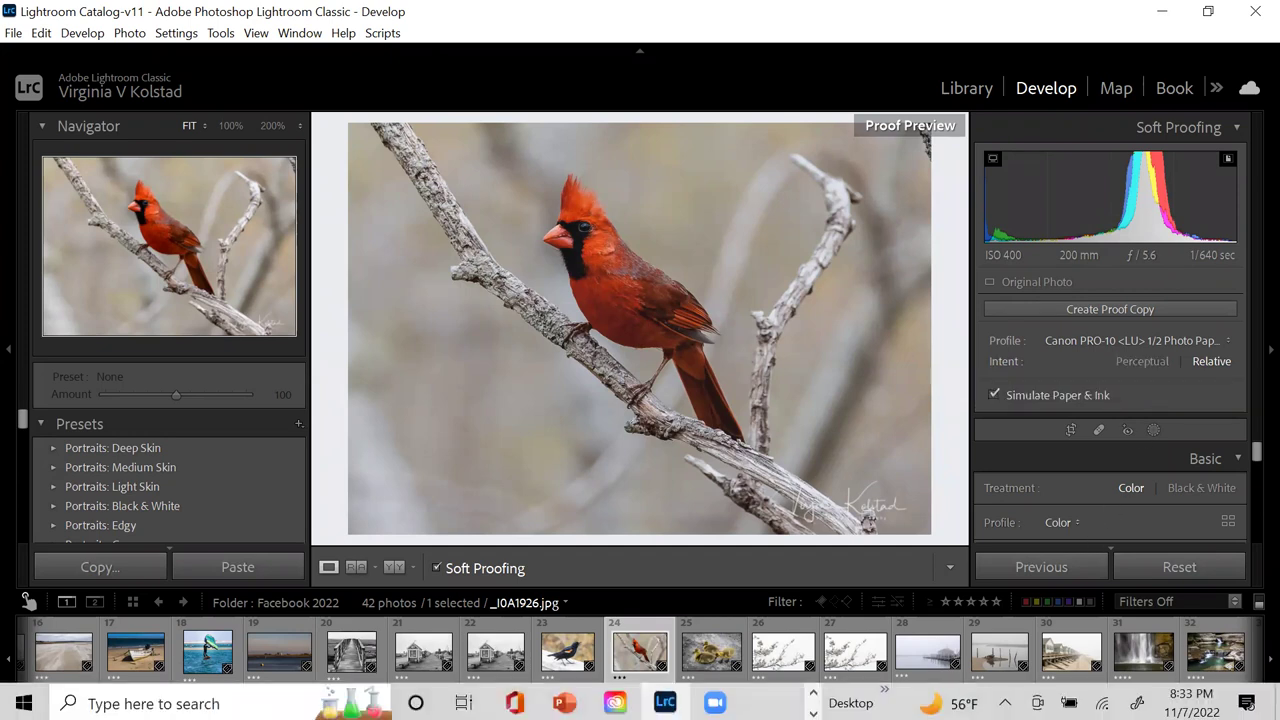
# Check the rendering intent slide in PowerPoint, return to Lightroom, and compare the cardinal's soft proof with Perceptual and Relative intent
pyautogui.click(565, 701)
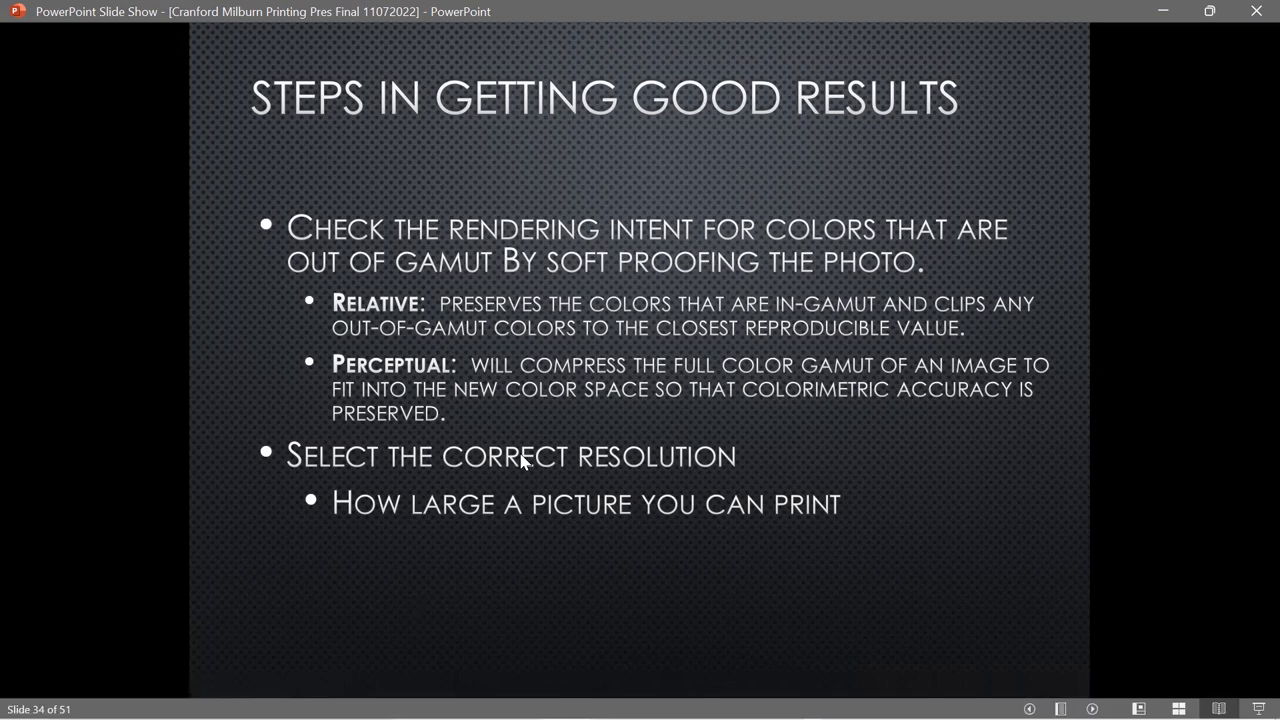
pyautogui.click(1176, 18)
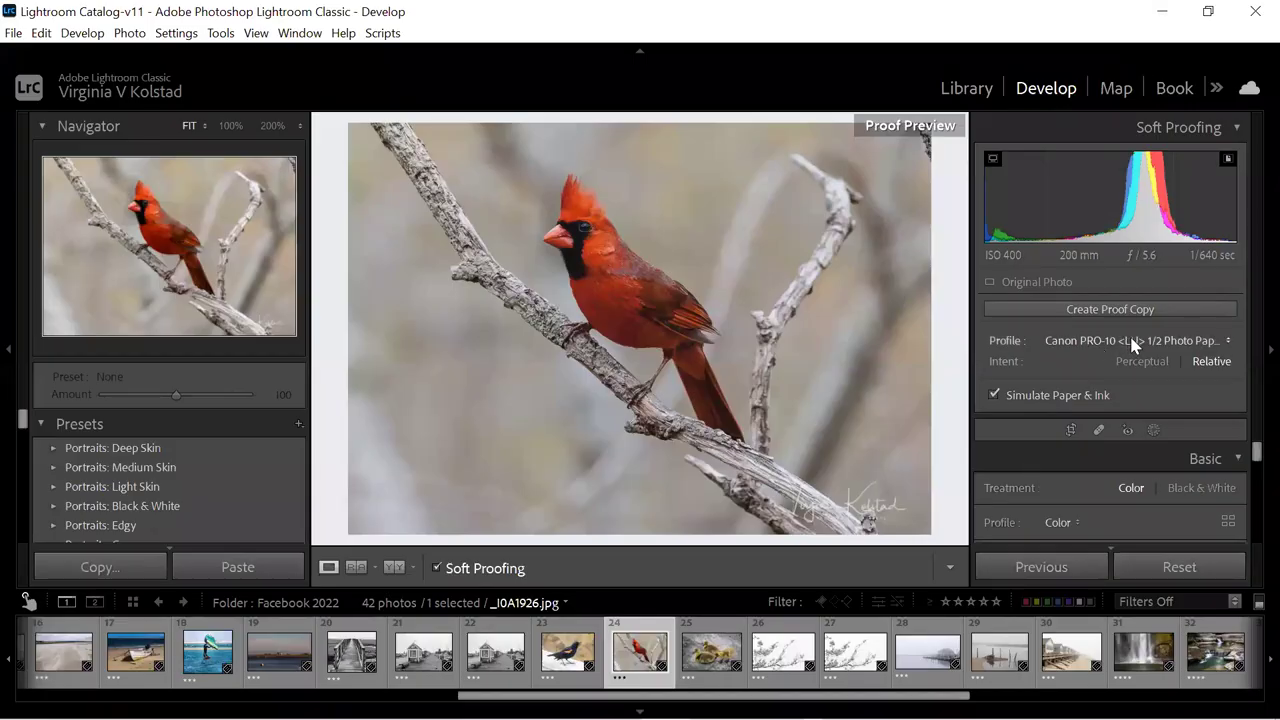
pyautogui.click(1142, 364)
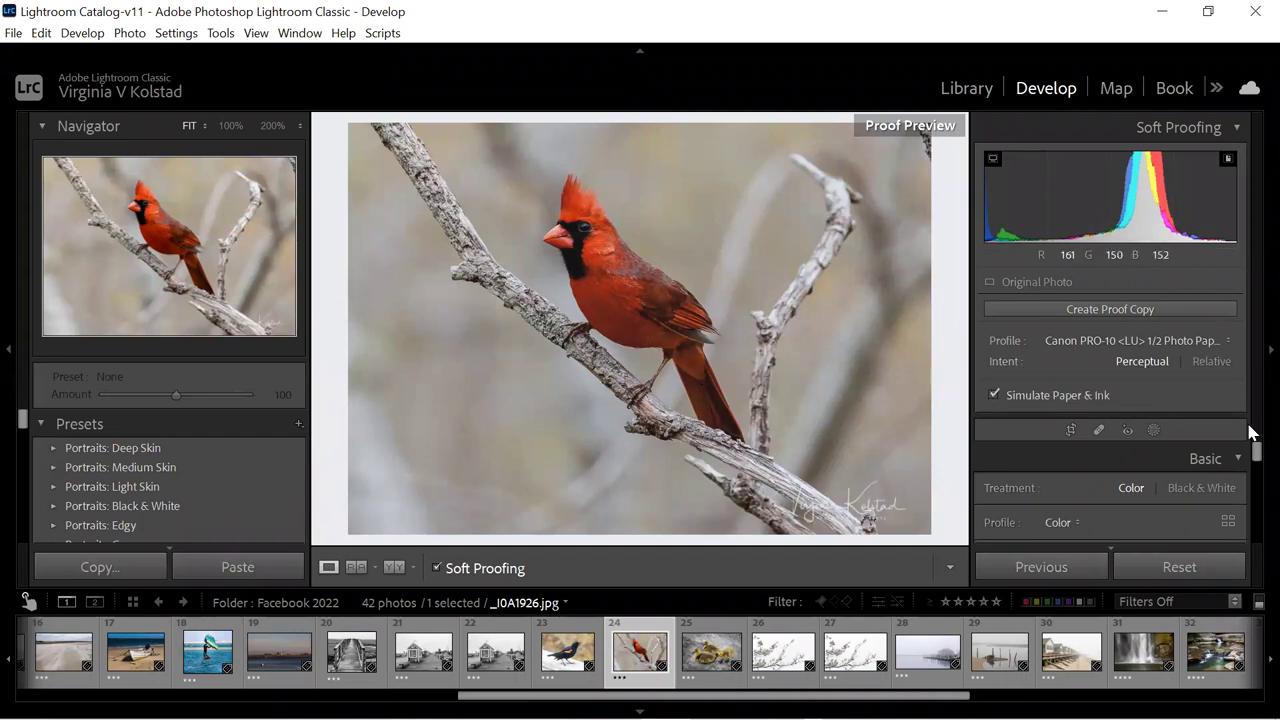
pyautogui.click(1222, 363)
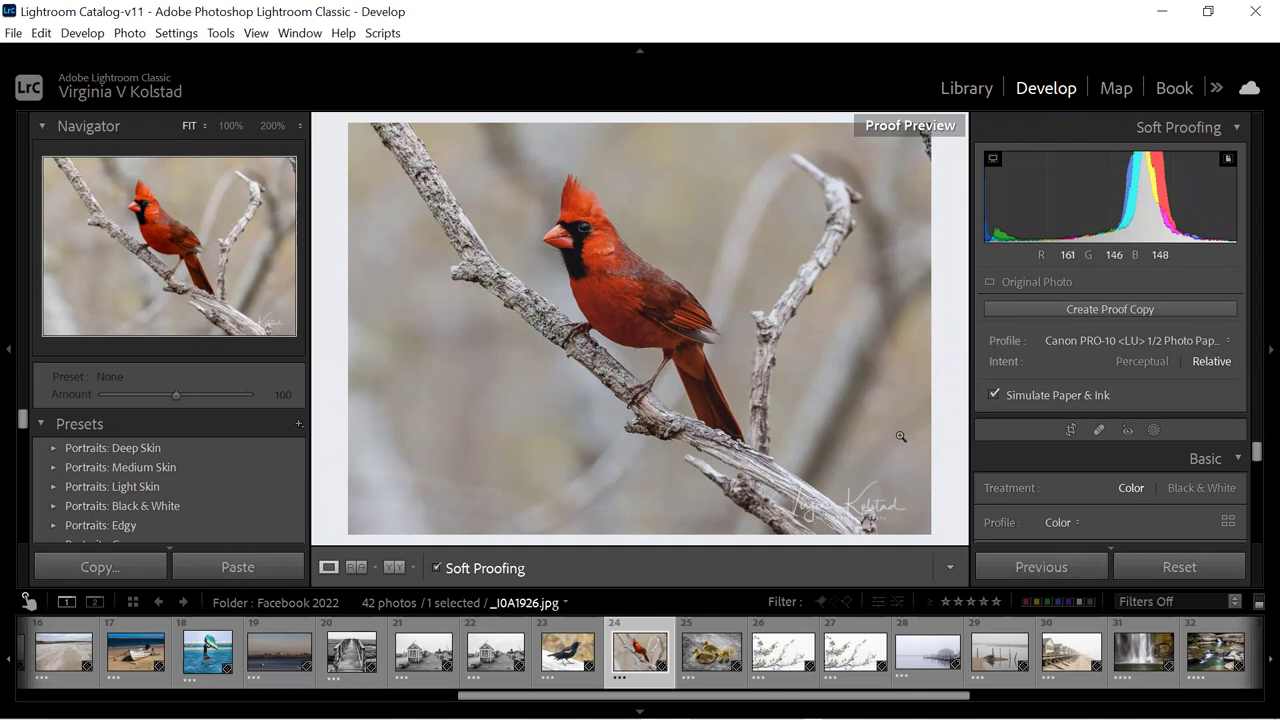
# Look through the available Canon printer profiles for the soft proof without changing them, and compare Perceptual with Relative intent again
pyautogui.click(1108, 345)
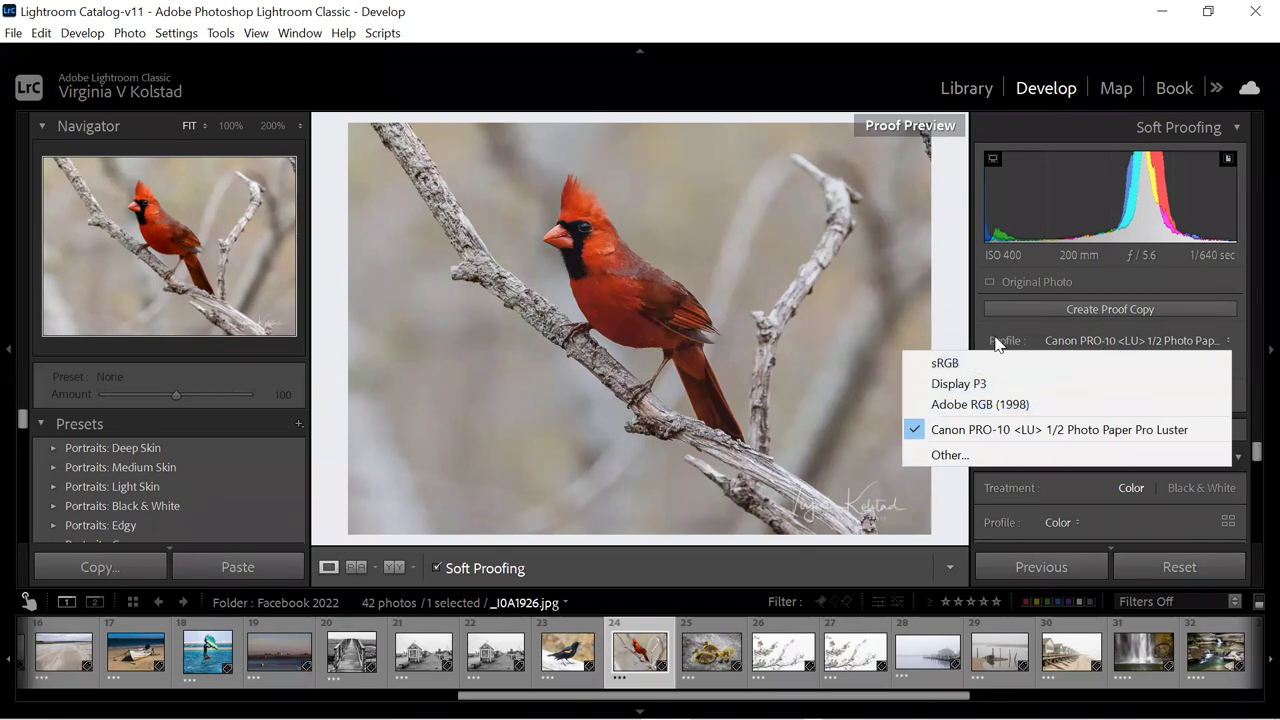
pyautogui.click(1030, 340)
pyautogui.click(1053, 345)
pyautogui.click(995, 456)
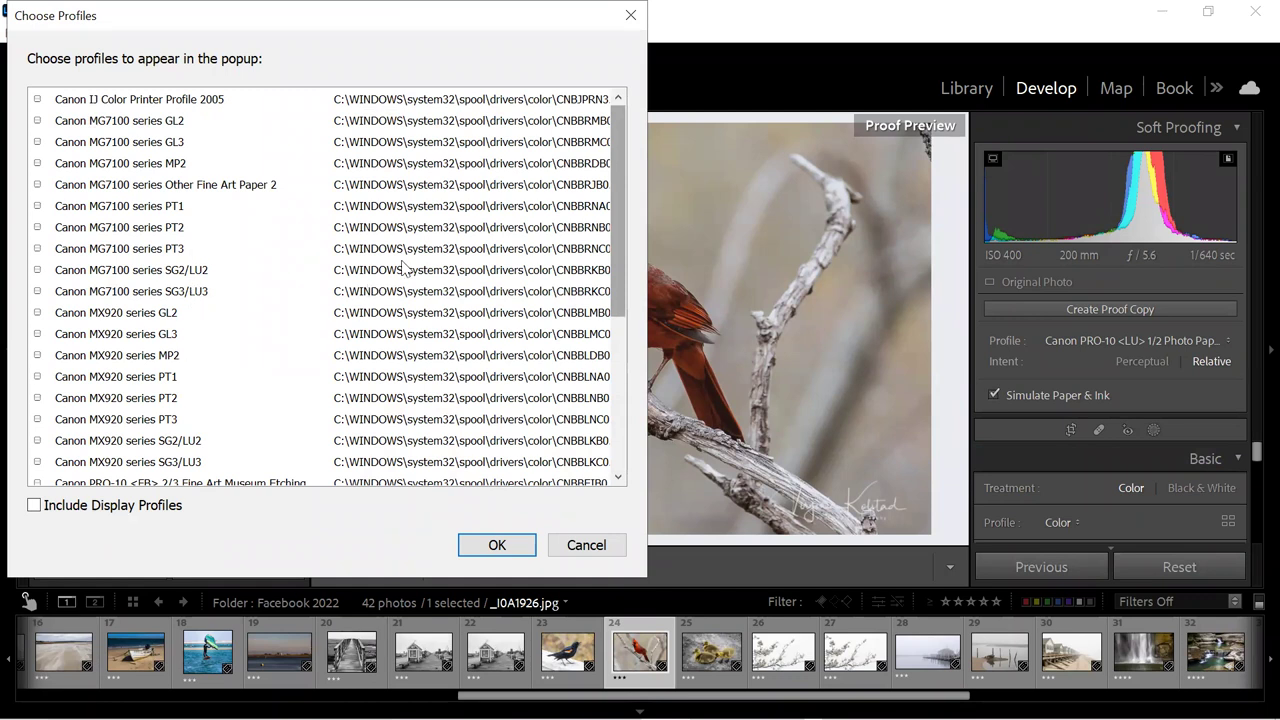
pyautogui.moveTo(617, 142); pyautogui.dragTo(385, 353)
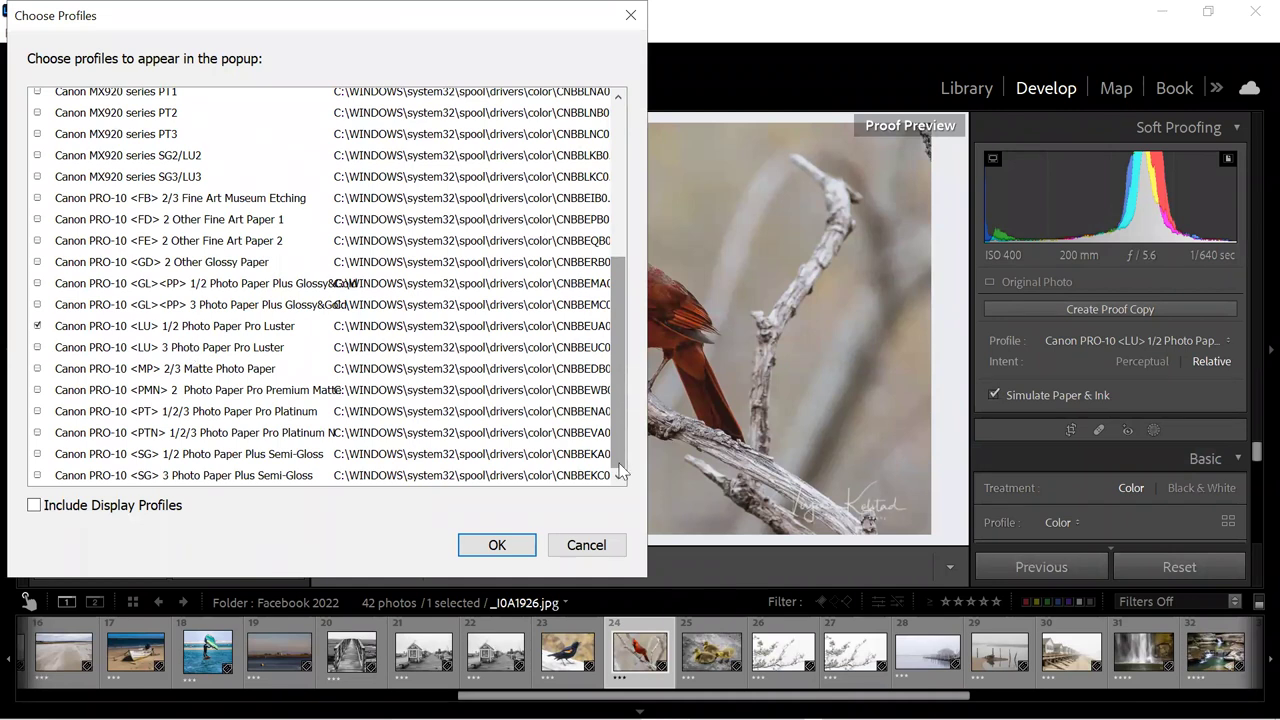
pyautogui.click(900, 380)
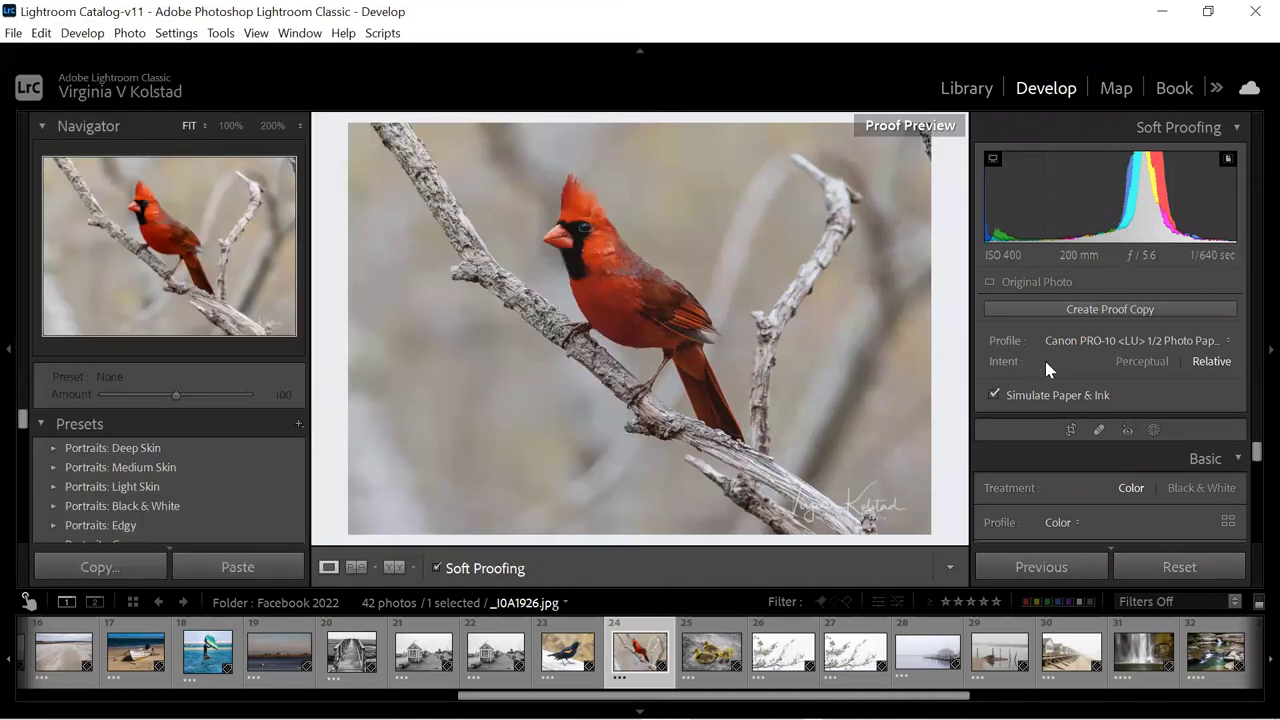
pyautogui.click(1153, 365)
pyautogui.click(1214, 366)
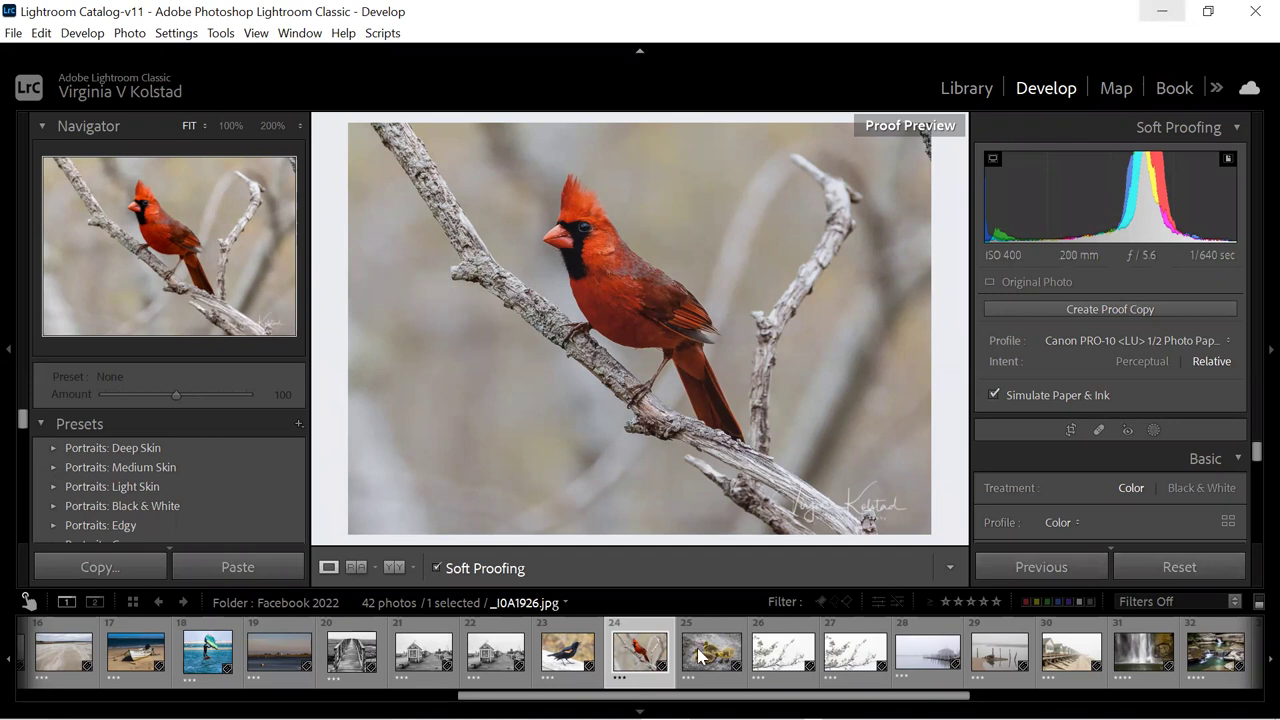
# Switch to the PowerPoint slide show and advance through the soft proofing and resolution slides to "Set Up the Printer"
pyautogui.click(1162, 11)
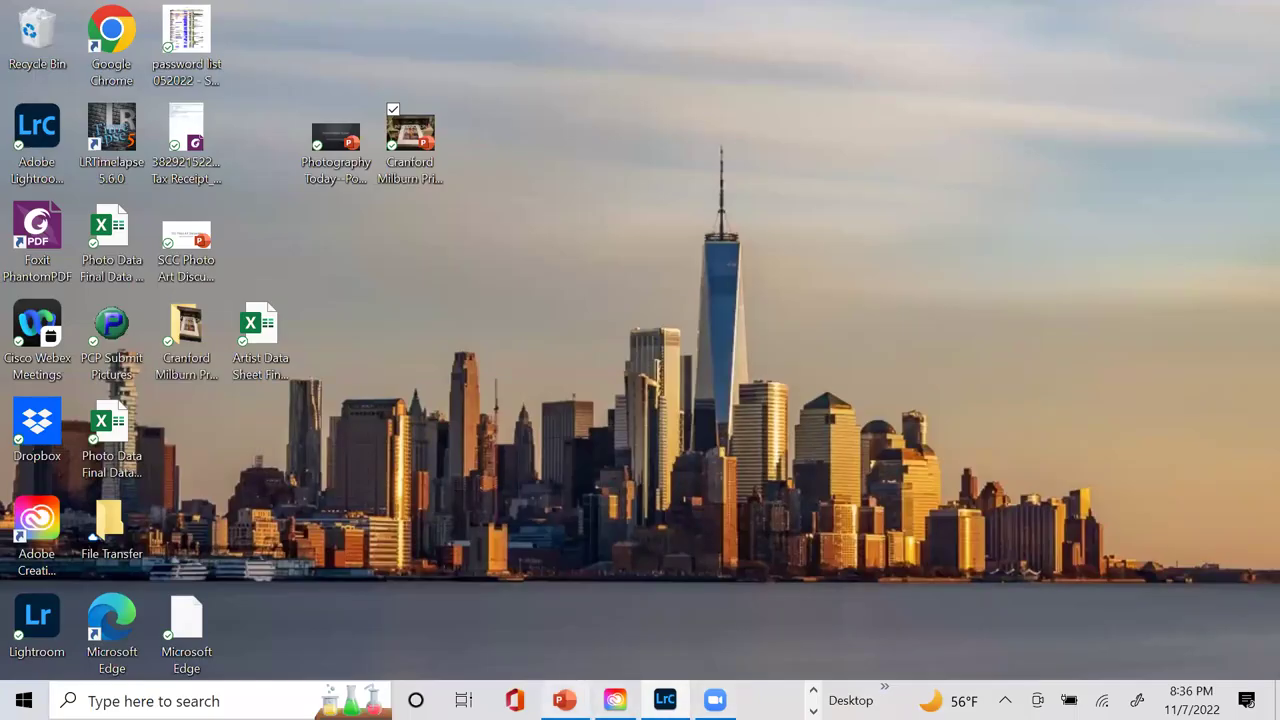
pyautogui.click(564, 700)
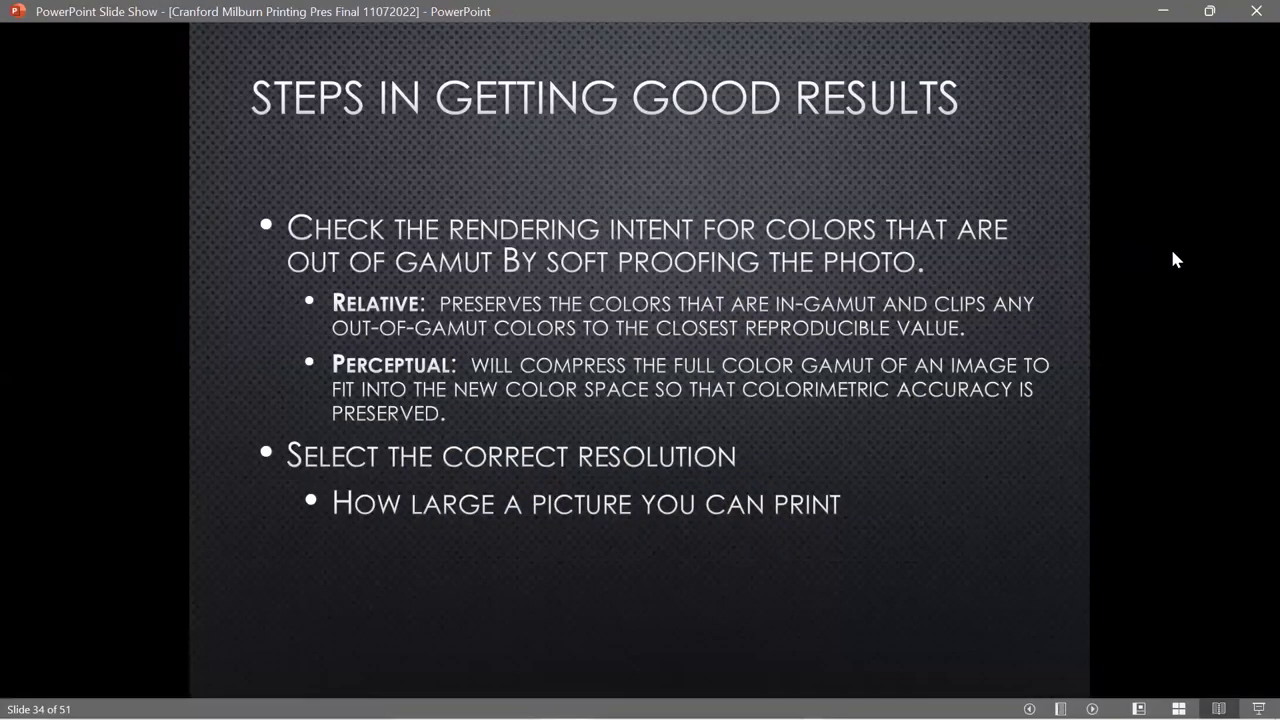
pyautogui.click(1018, 212)
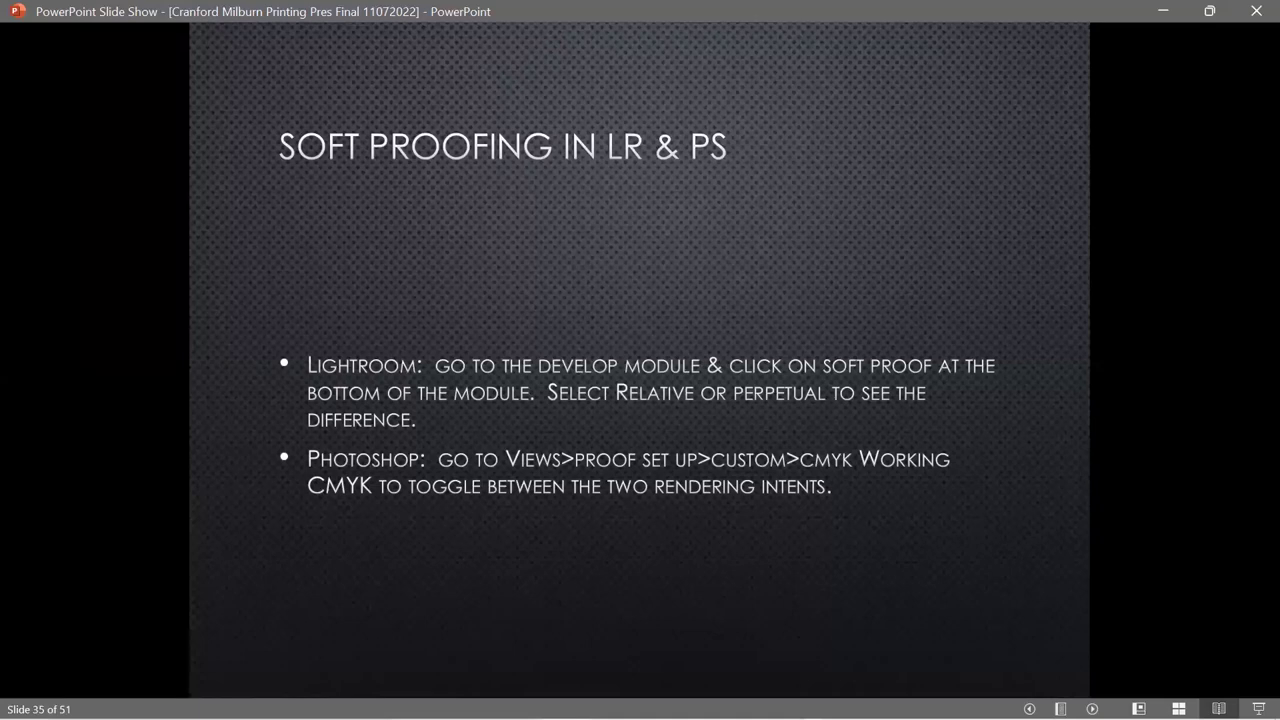
pyautogui.press('Right')
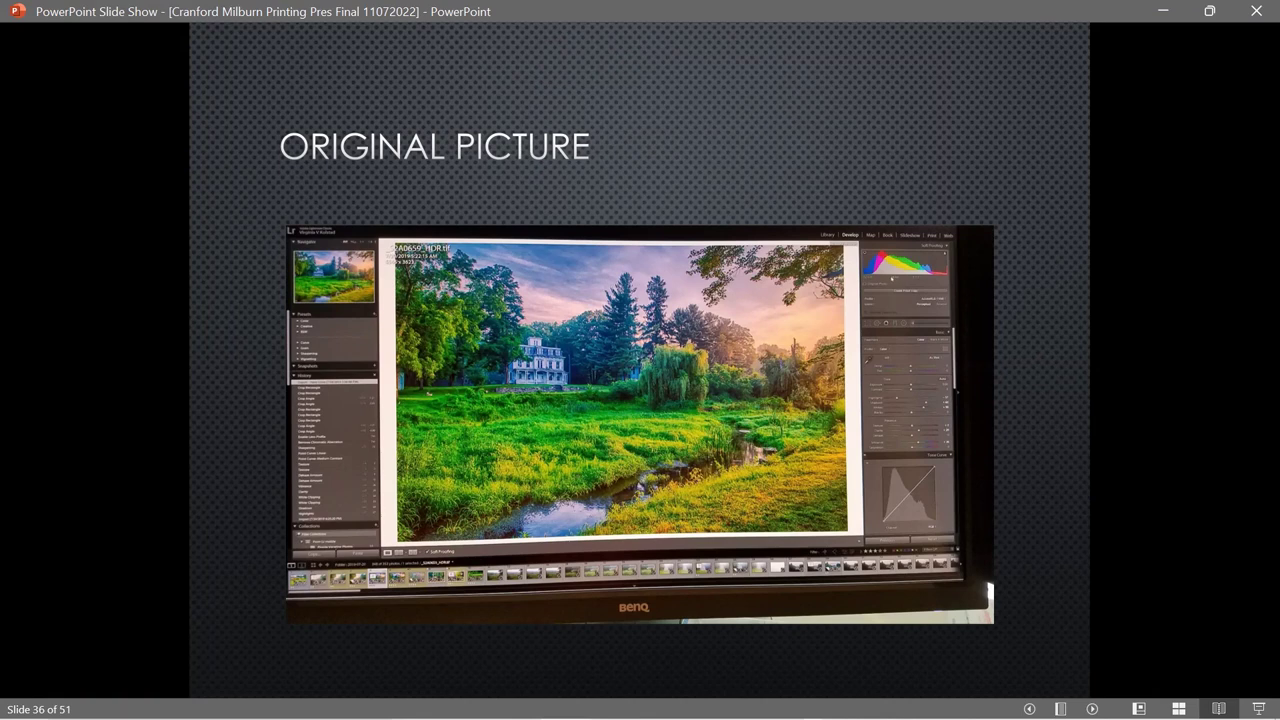
pyautogui.press('Right')
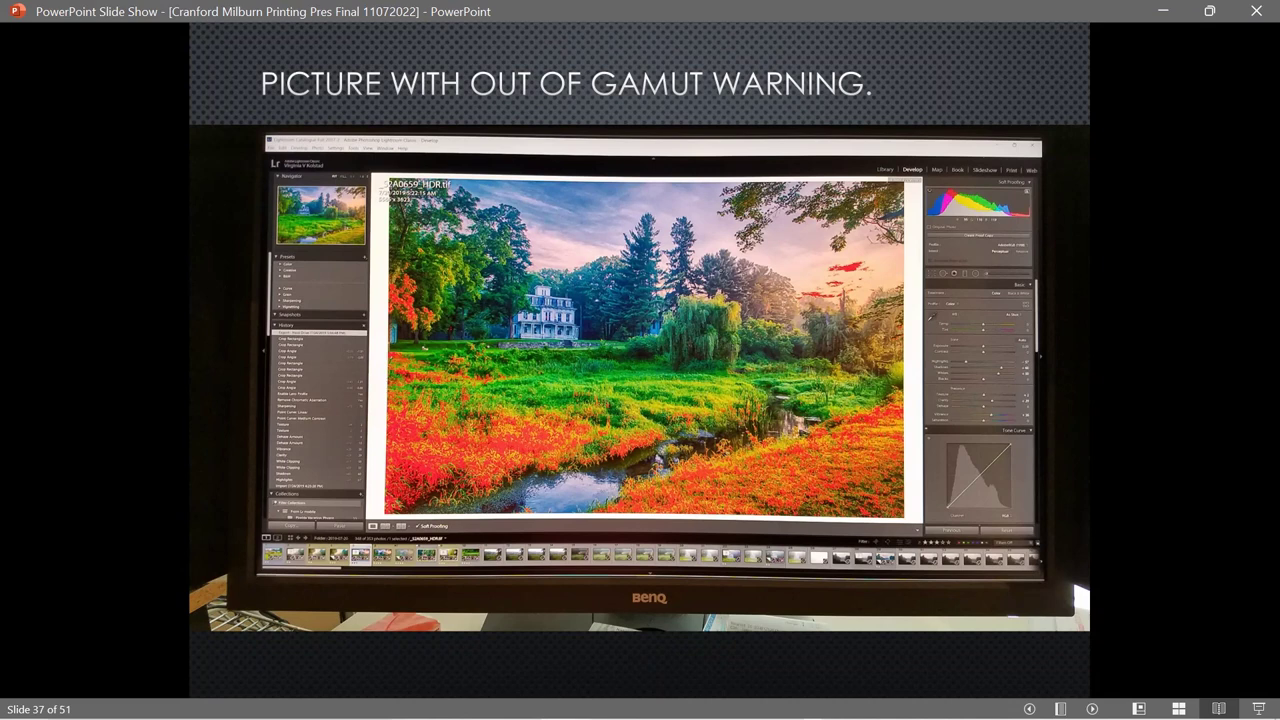
pyautogui.press('Right')
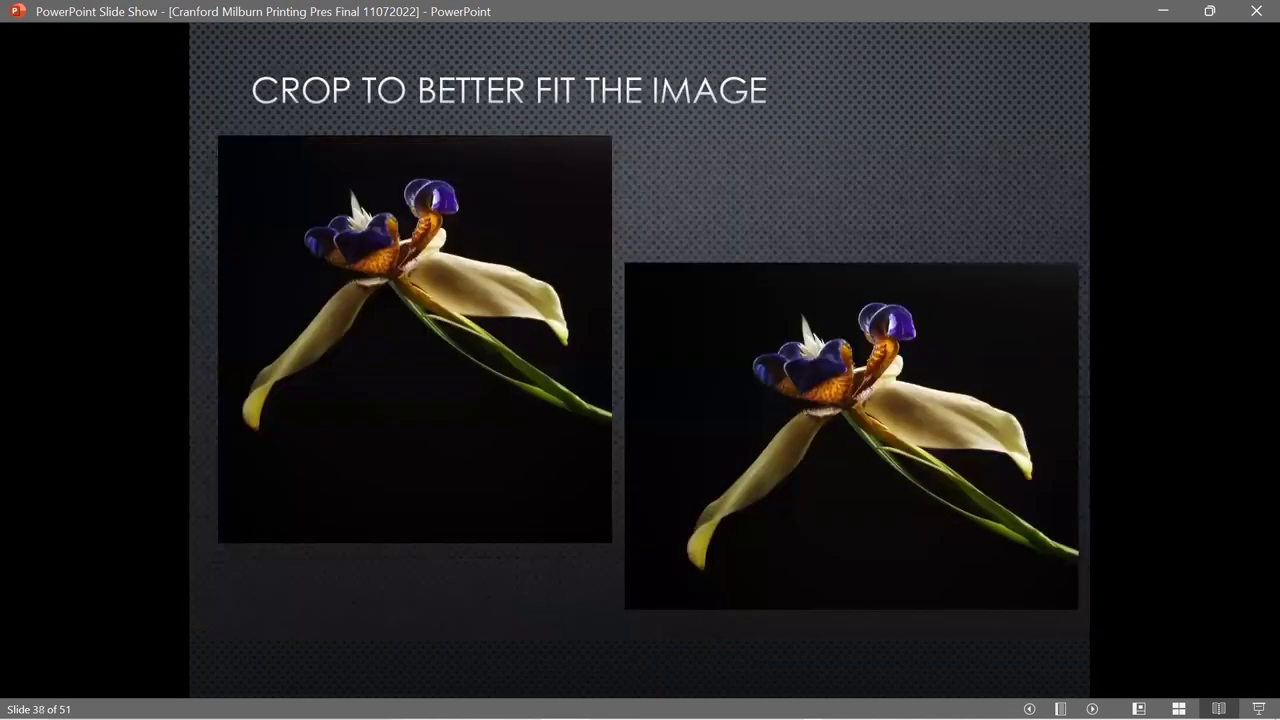
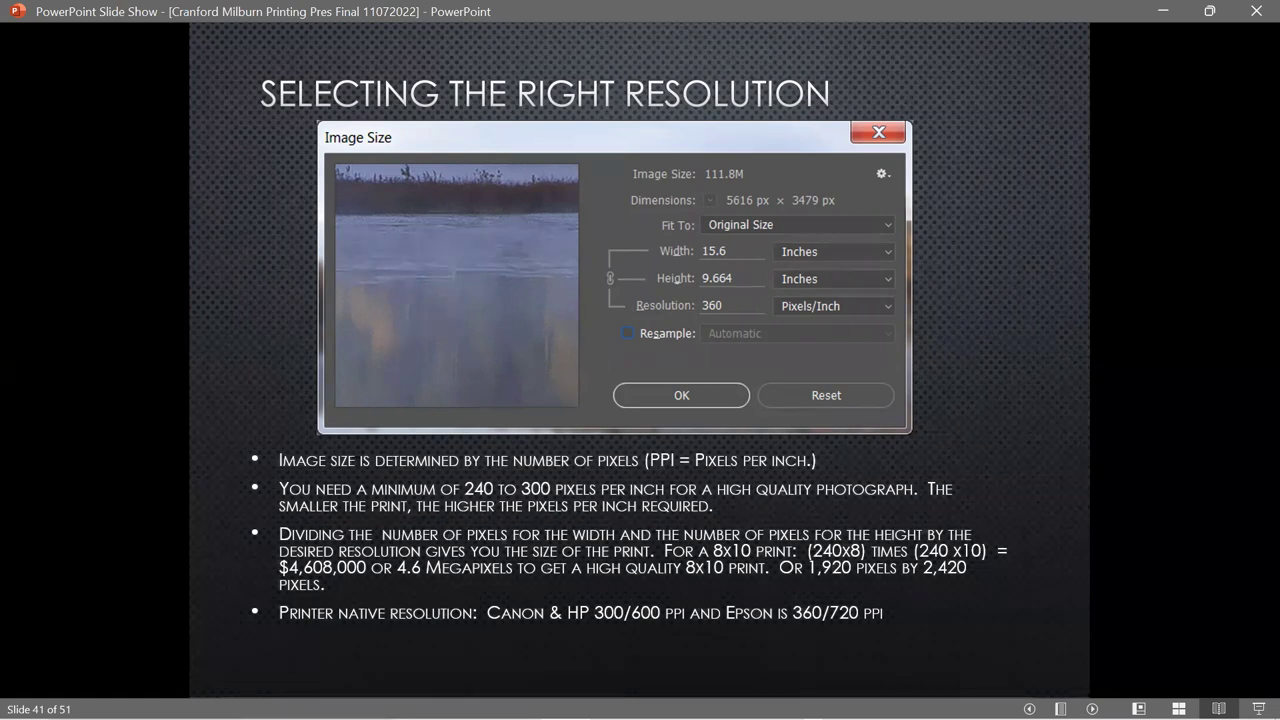
pyautogui.press('Right')
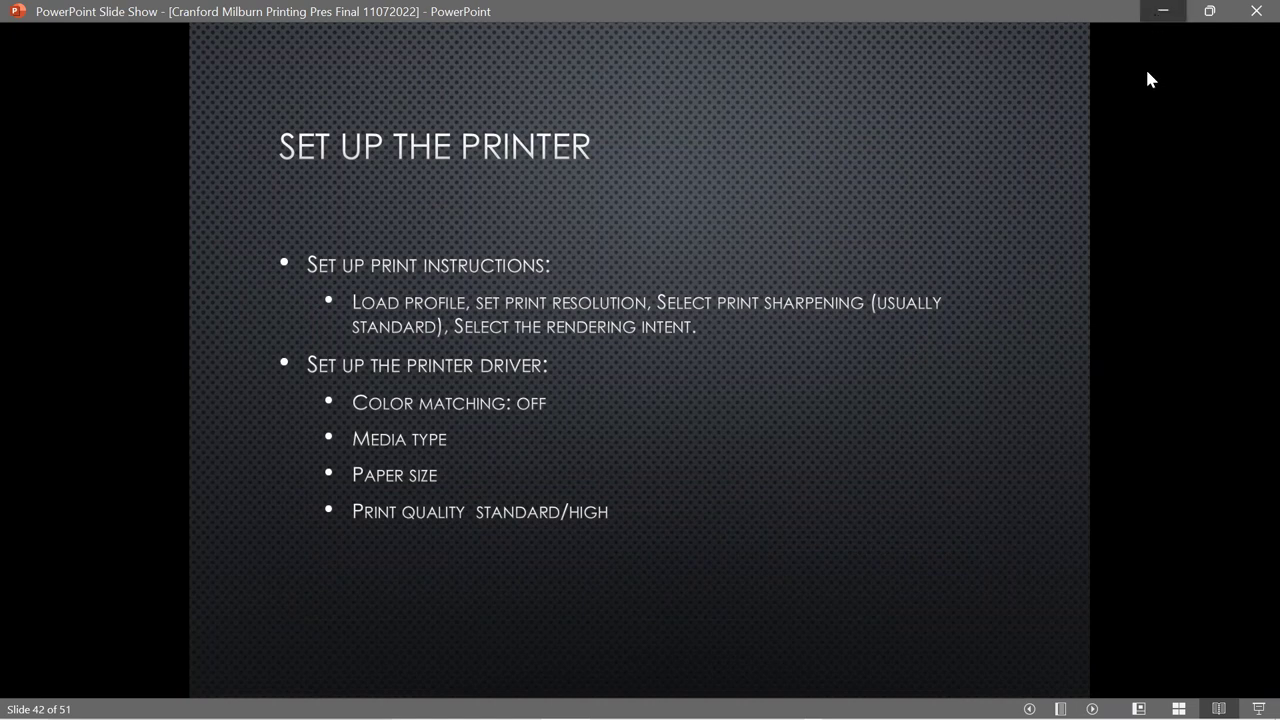
# Switch back to Lightroom Classic and open the selected cardinal photo in the Print module
pyautogui.press('super+d')
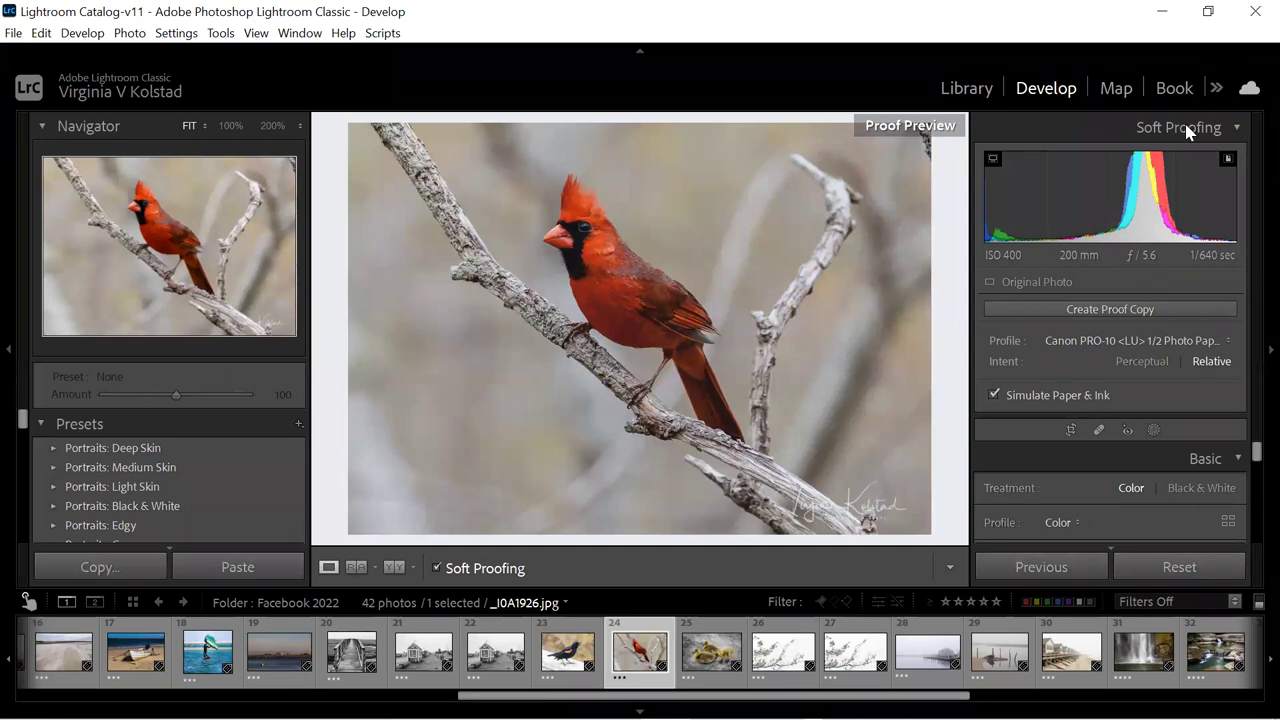
pyautogui.click(1216, 89)
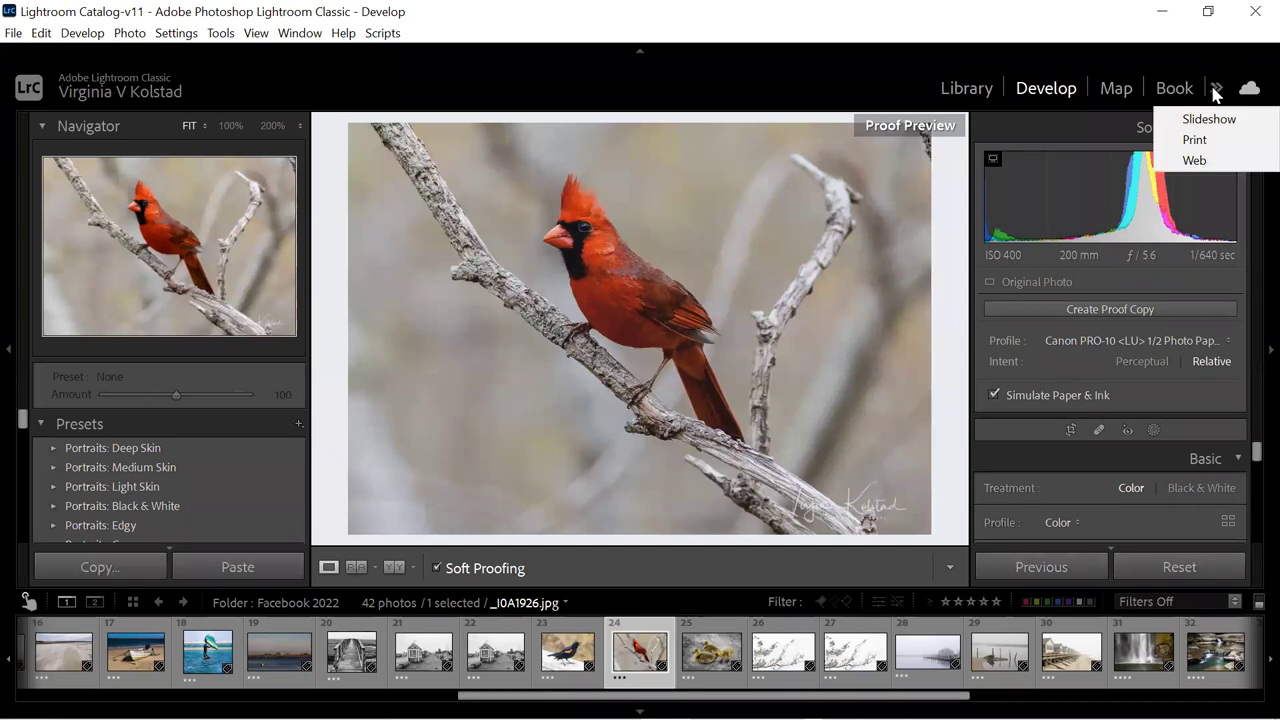
pyautogui.click(1222, 140)
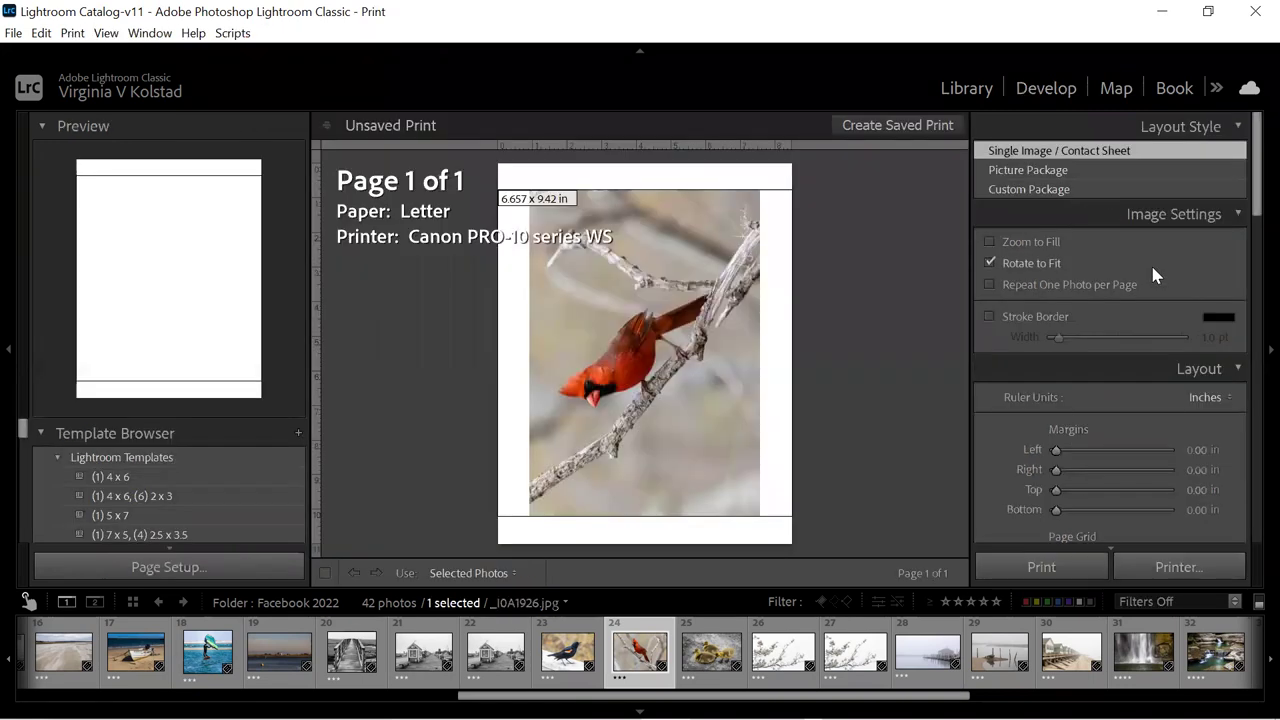
# Review the Print Job settings for resolution, sharpening and color management, and check the media type options, keeping Glossy
pyautogui.moveTo(1250, 135); pyautogui.dragTo(1250, 430)
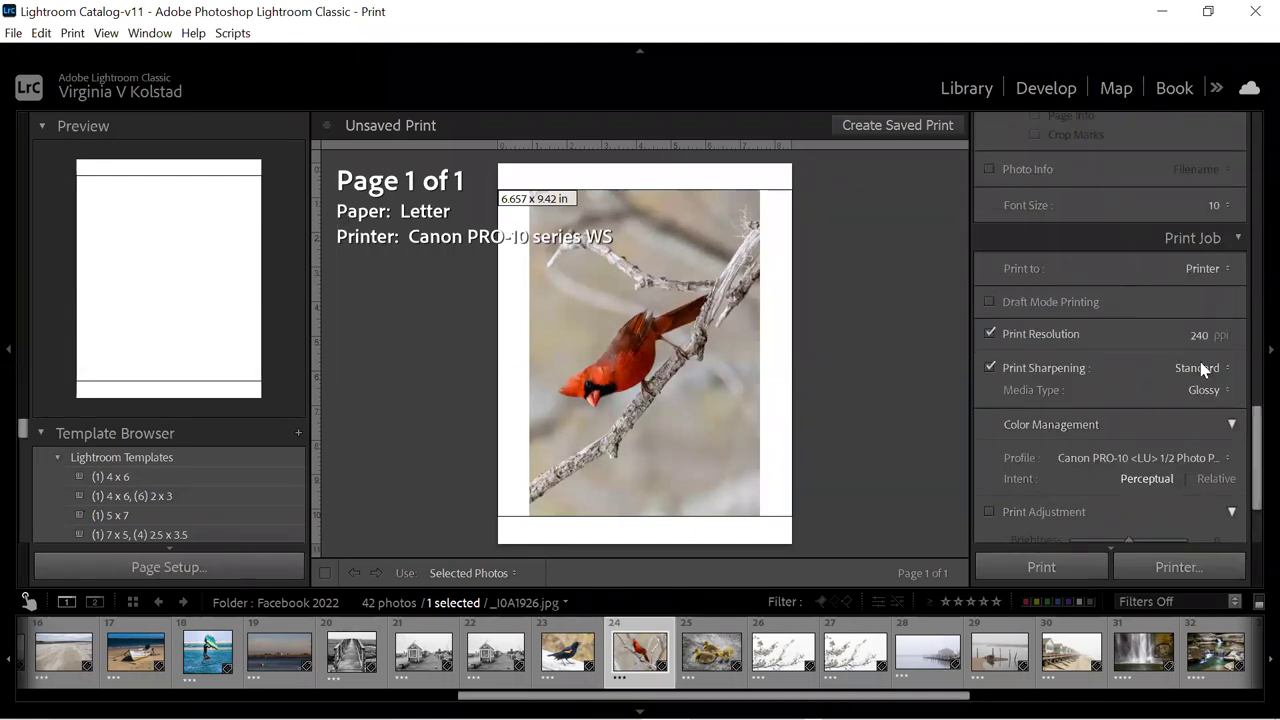
pyautogui.moveTo(1252, 422); pyautogui.dragTo(1243, 385)
pyautogui.scroll(3, 1226, 346)
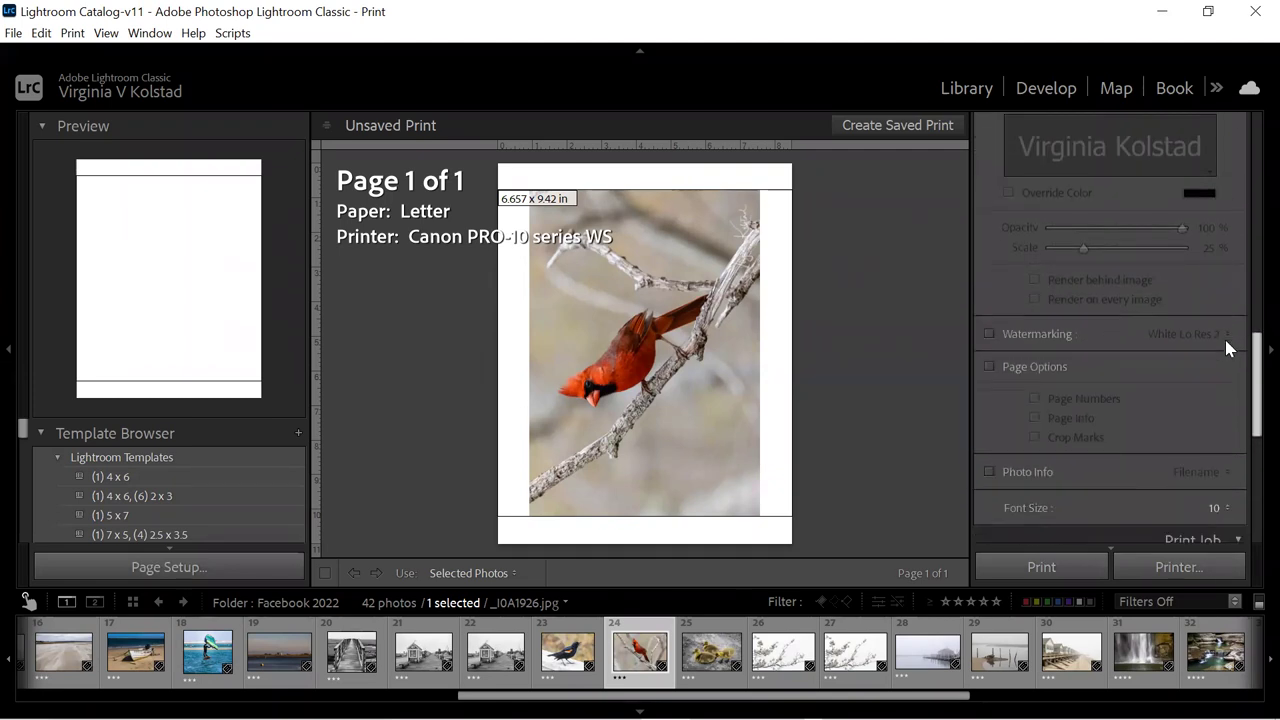
pyautogui.scroll(-8, 1249, 434)
pyautogui.scroll(3, 1240, 414)
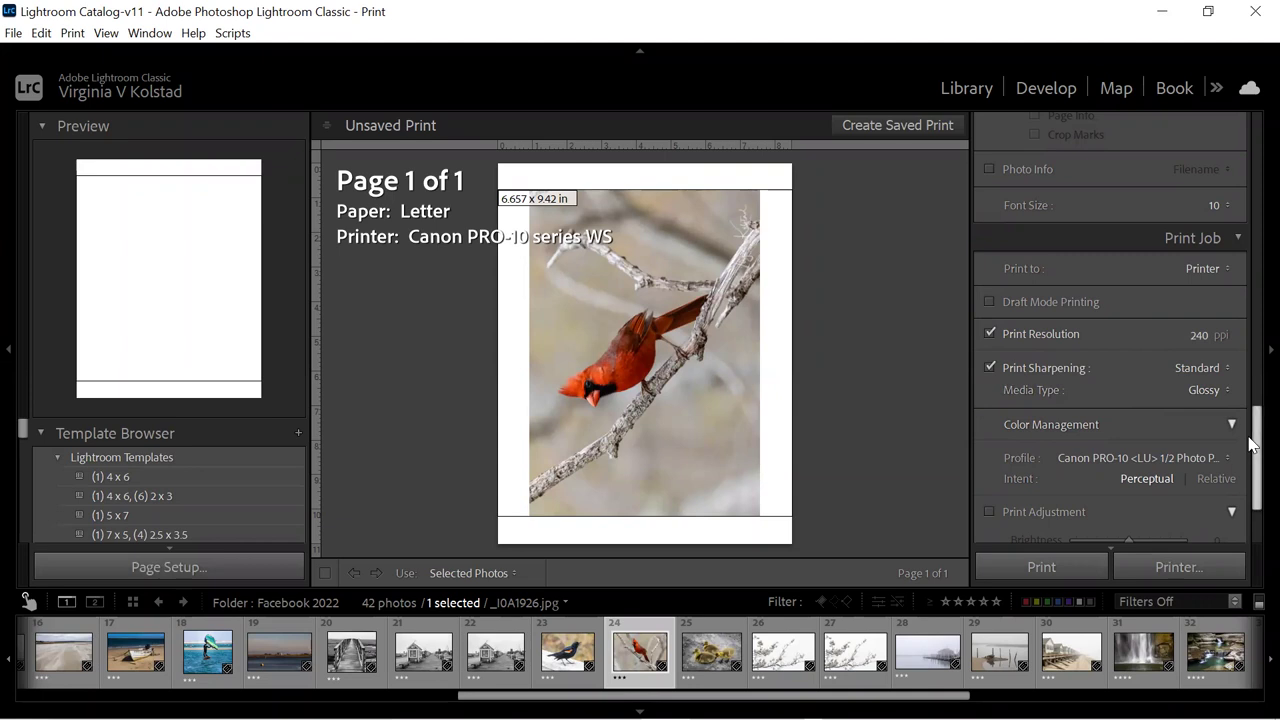
pyautogui.scroll(-1, 1253, 448)
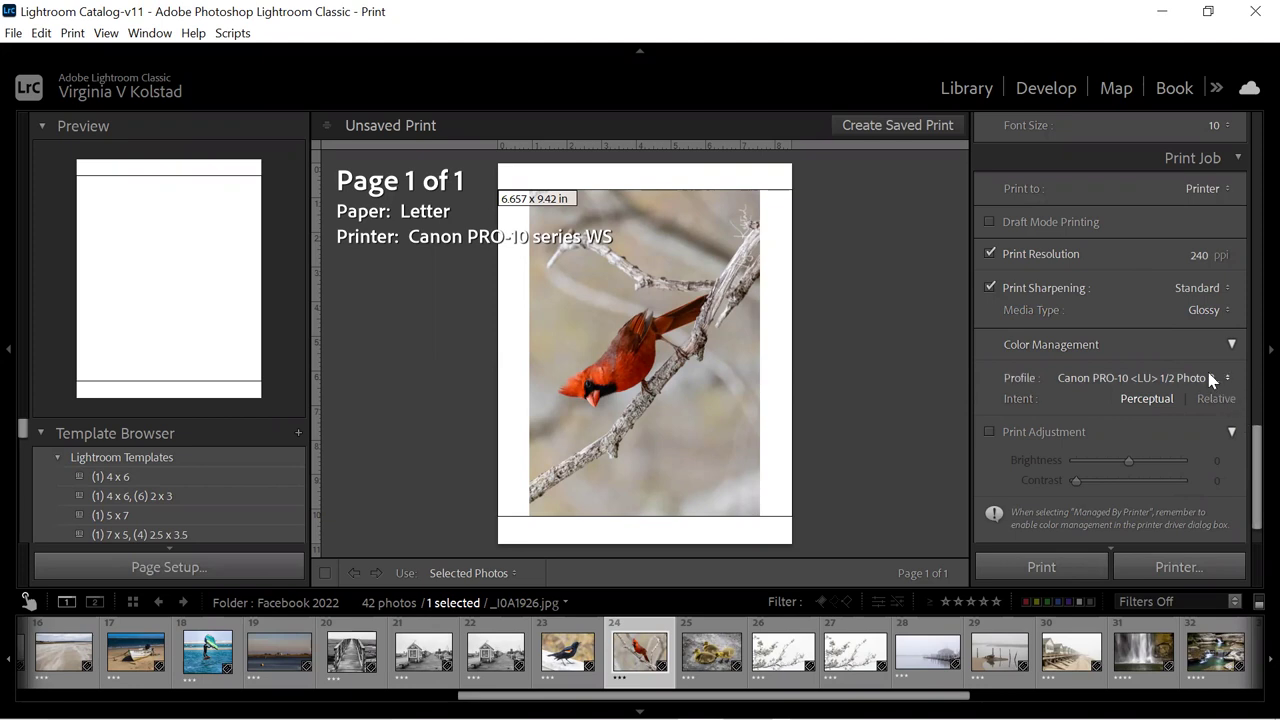
pyautogui.click(1226, 312)
pyautogui.click(1204, 332)
pyautogui.click(1206, 312)
pyautogui.click(1188, 353)
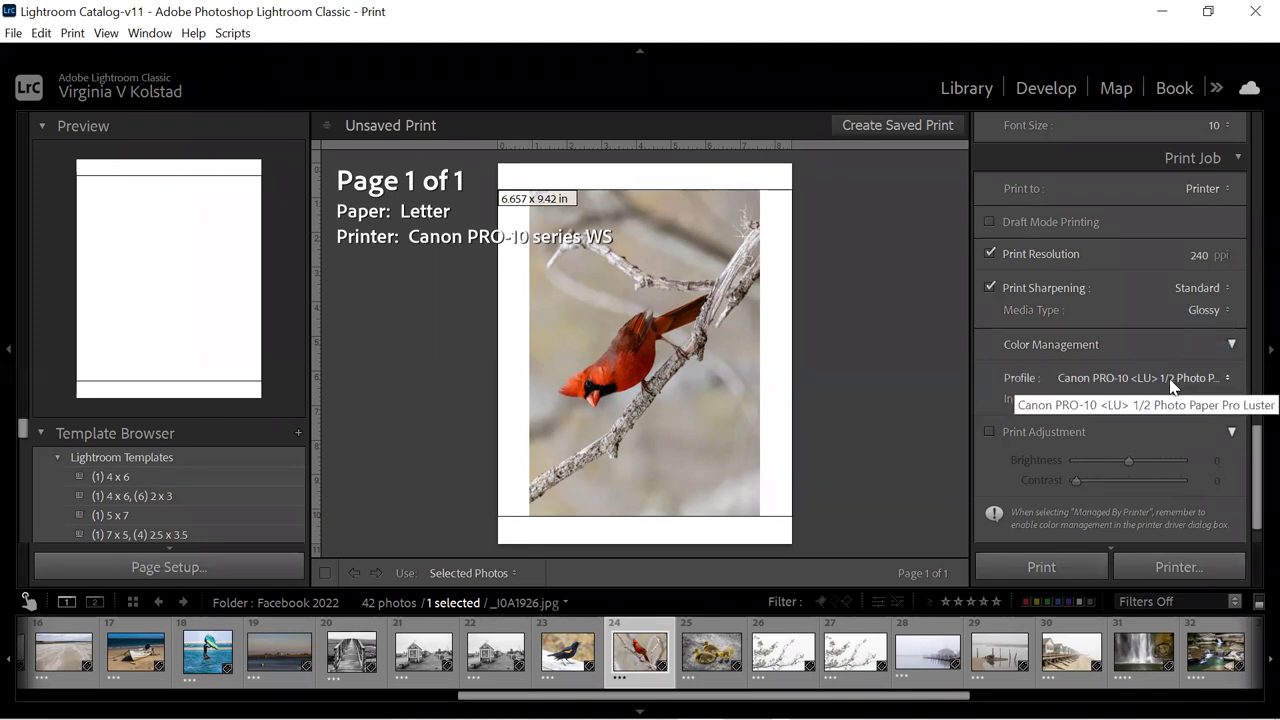
# Open the list of other color management profiles for the print job and cancel it without choosing one
pyautogui.click(1172, 385)
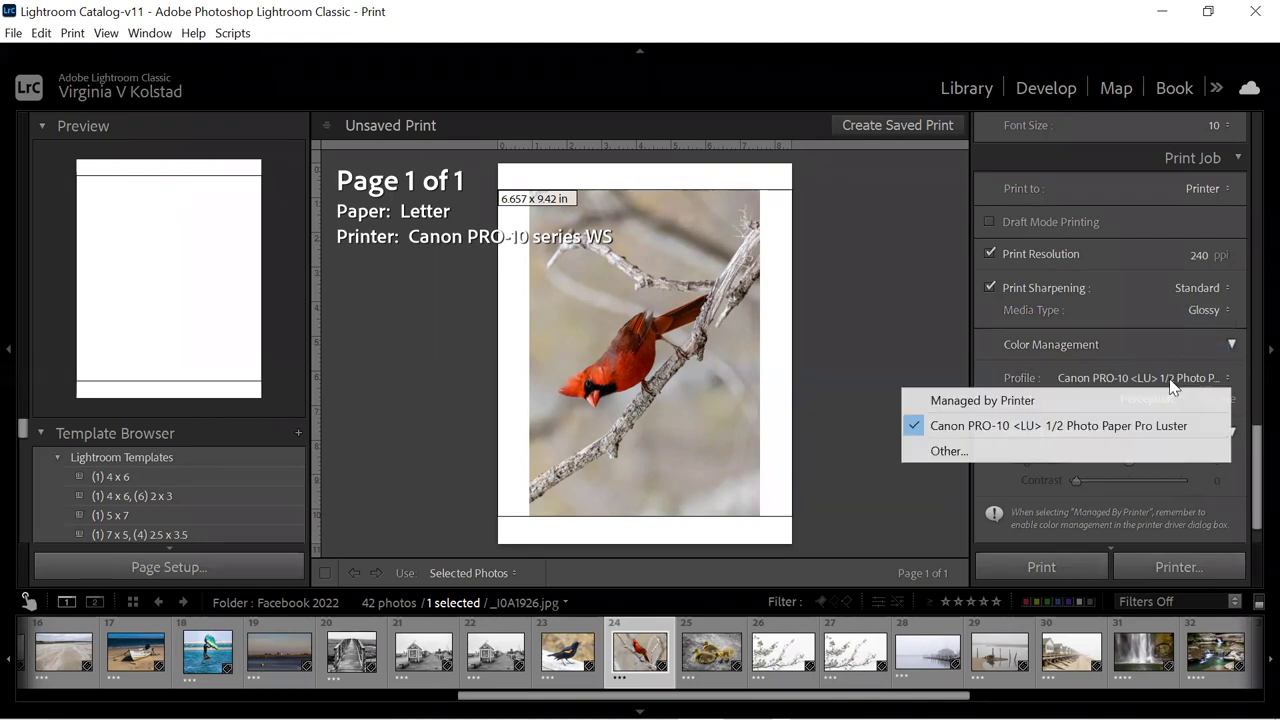
pyautogui.click(993, 456)
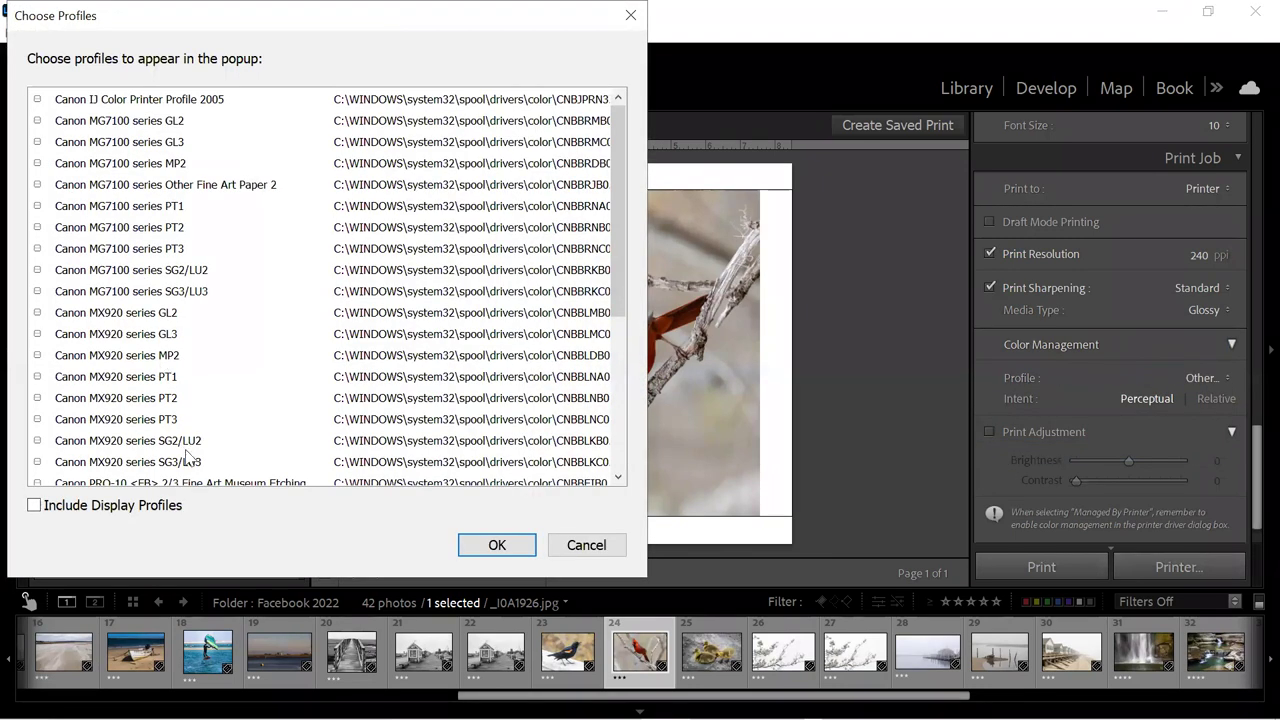
pyautogui.click(580, 545)
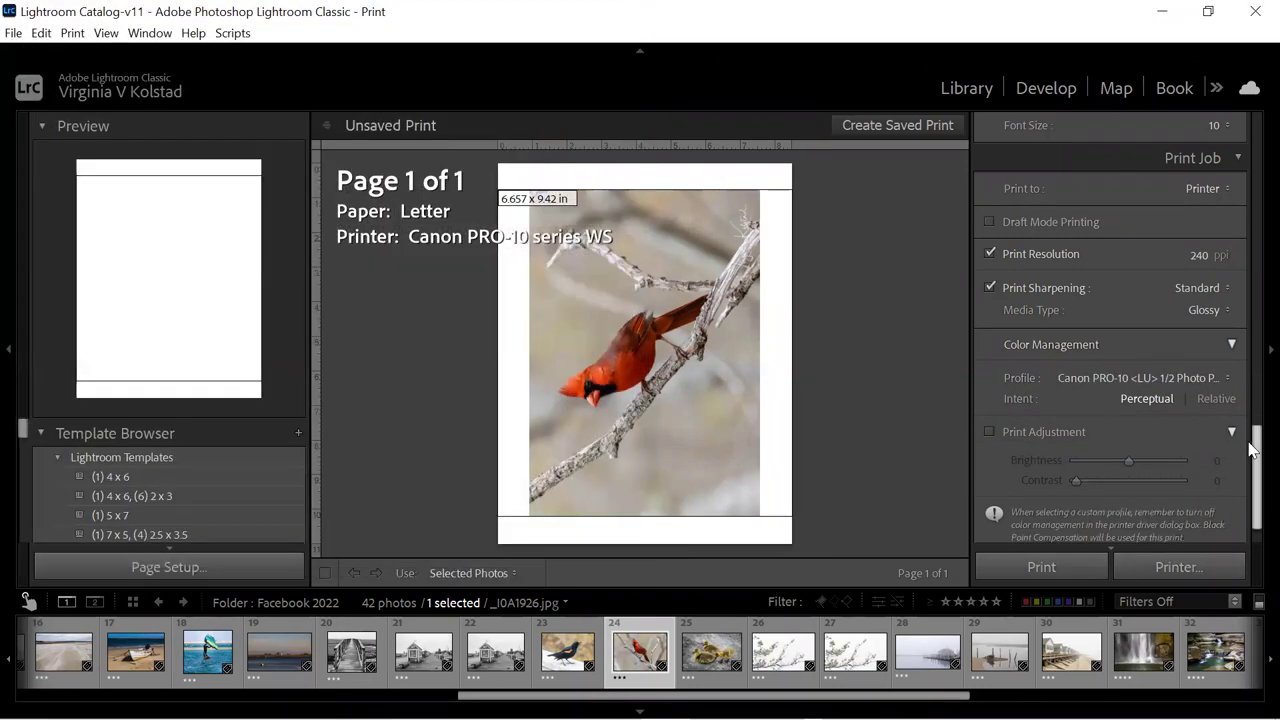
# Turn Print Adjustment on and back off for the print job
pyautogui.scroll(-2, 1252, 470)
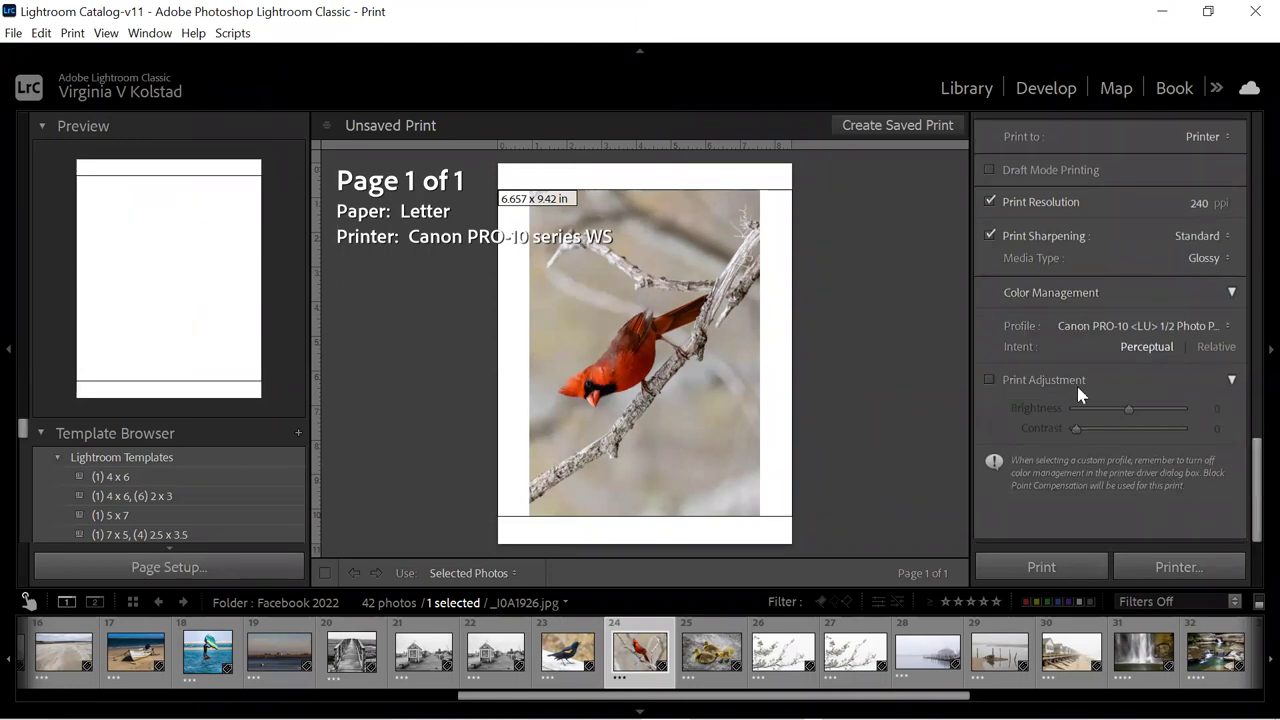
pyautogui.click(989, 381)
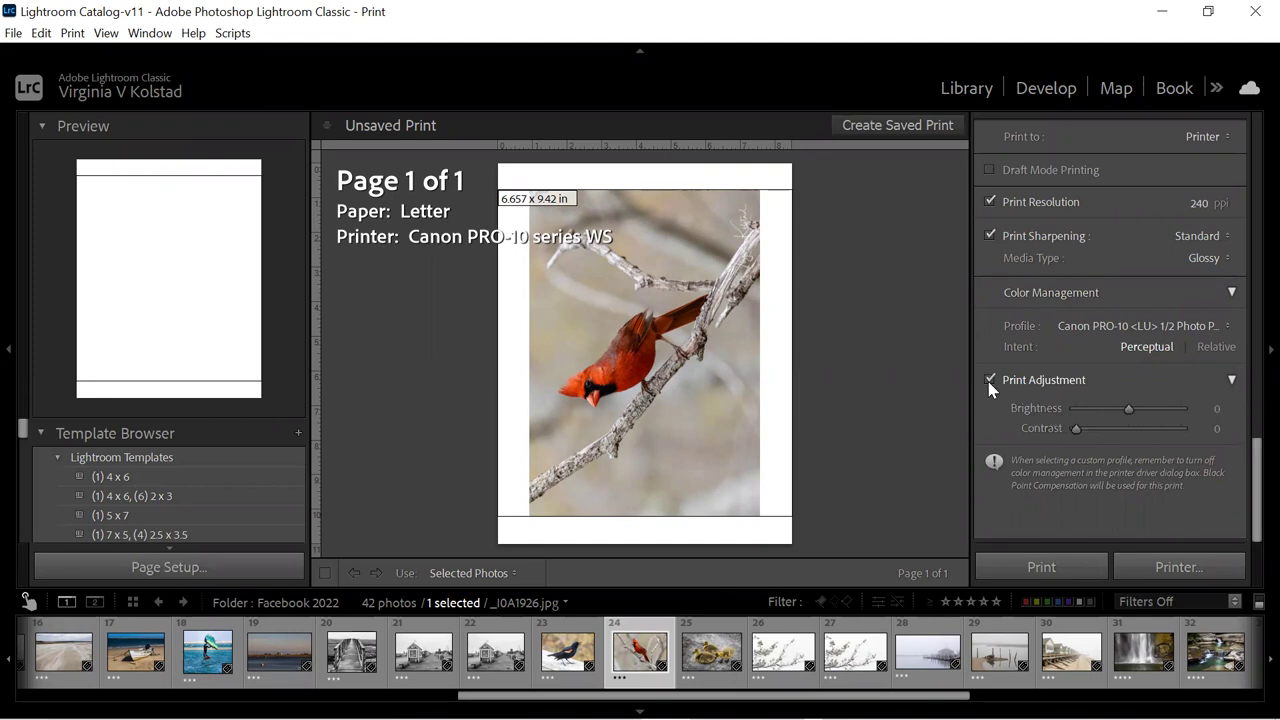
pyautogui.click(989, 381)
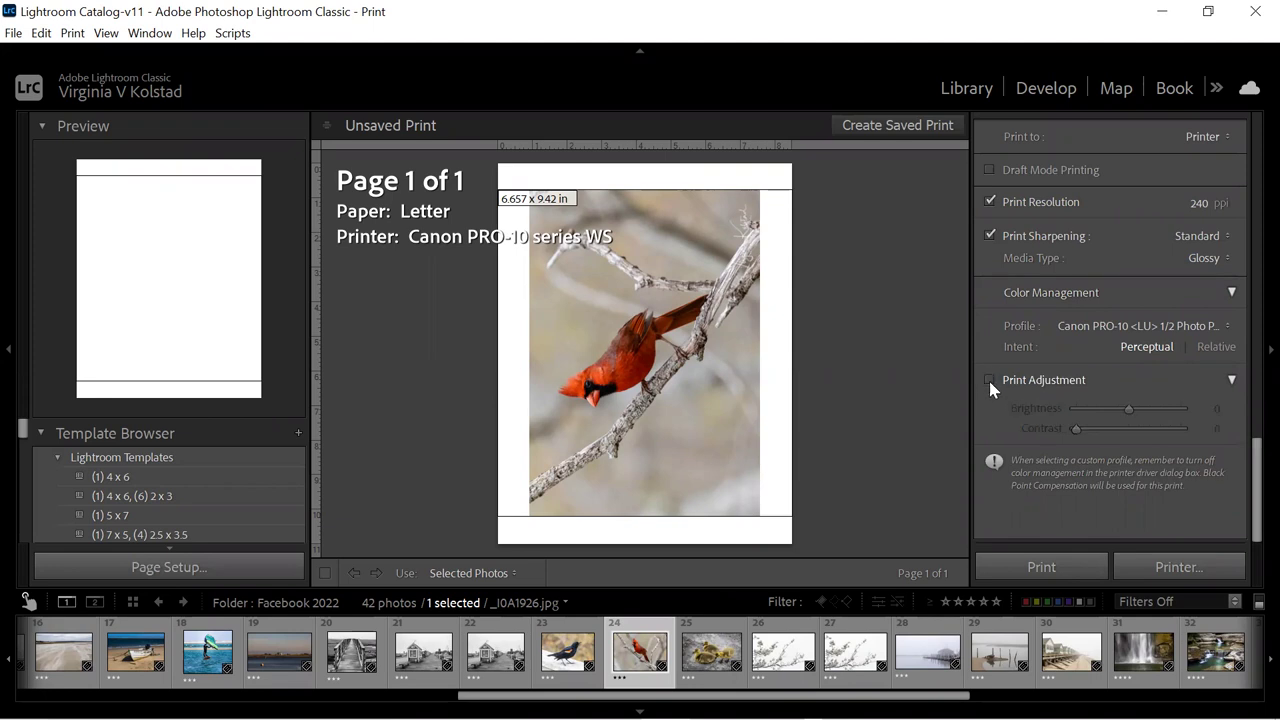
# Open the Canon PRO-10 series WS printer properties and turn Color/Intensity Manual Adjustment off and back on to reach its color settings
pyautogui.click(1202, 567)
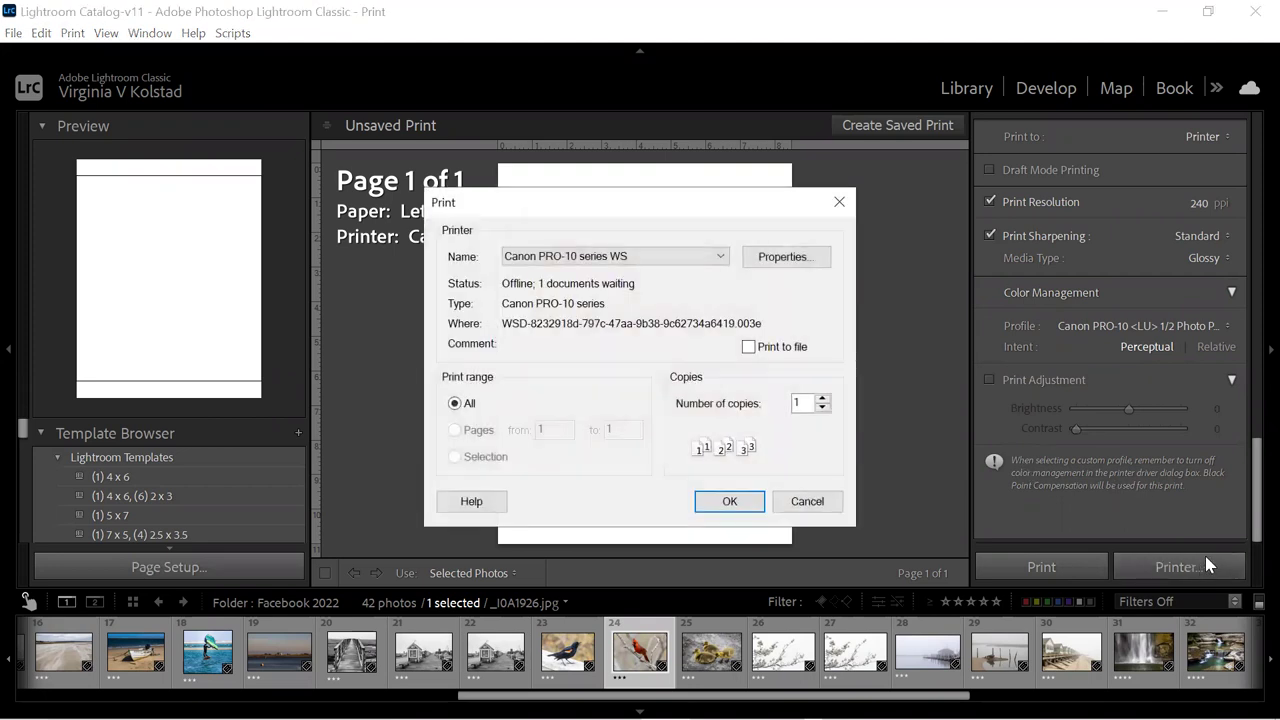
pyautogui.click(812, 257)
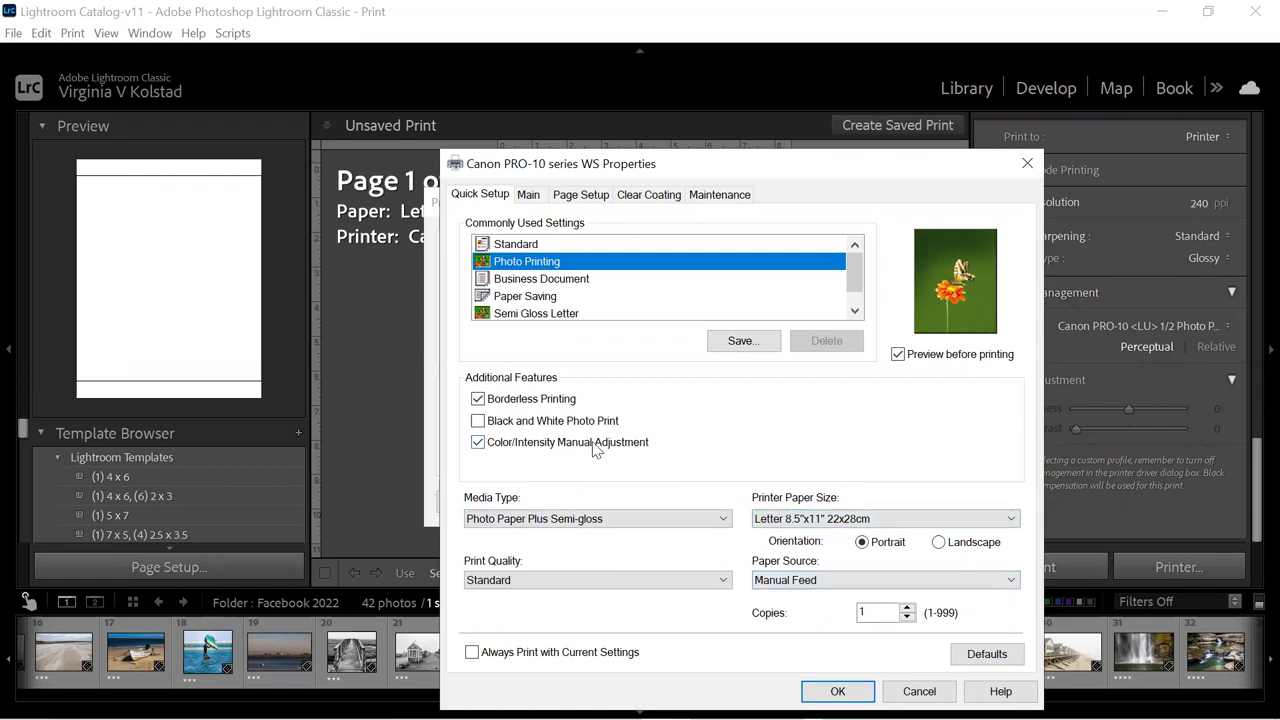
pyautogui.click(478, 443)
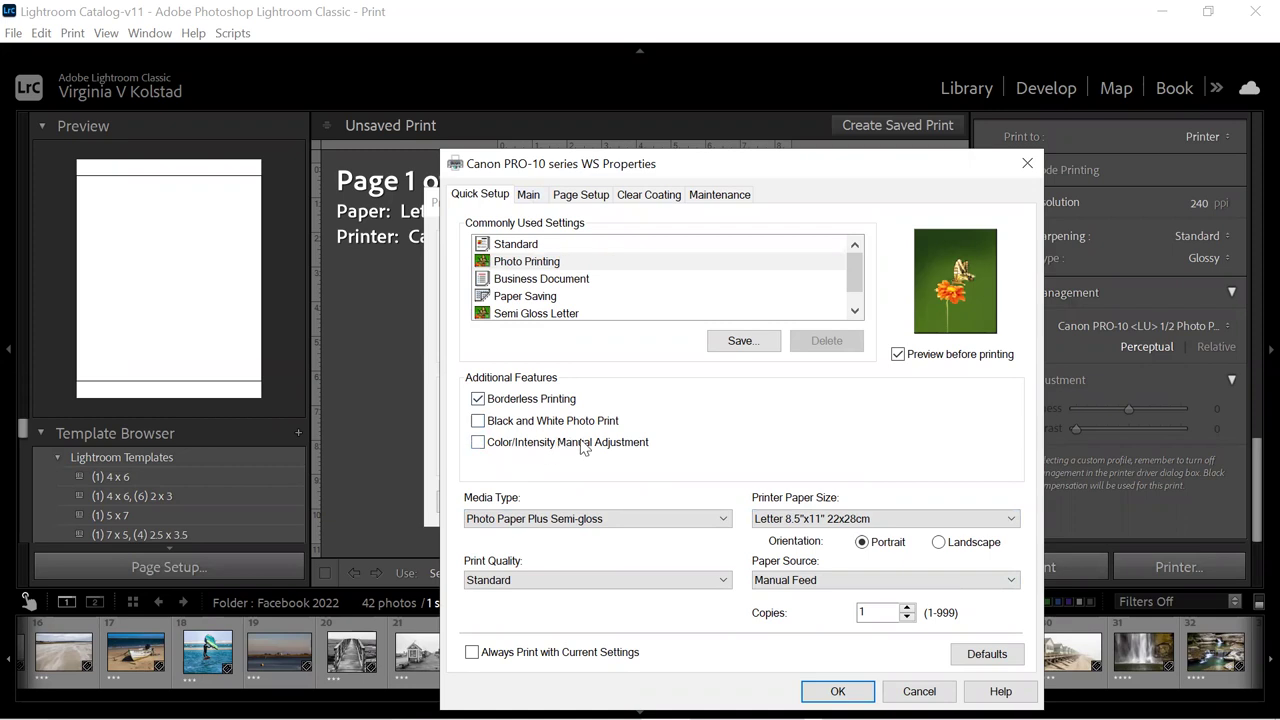
pyautogui.click(478, 443)
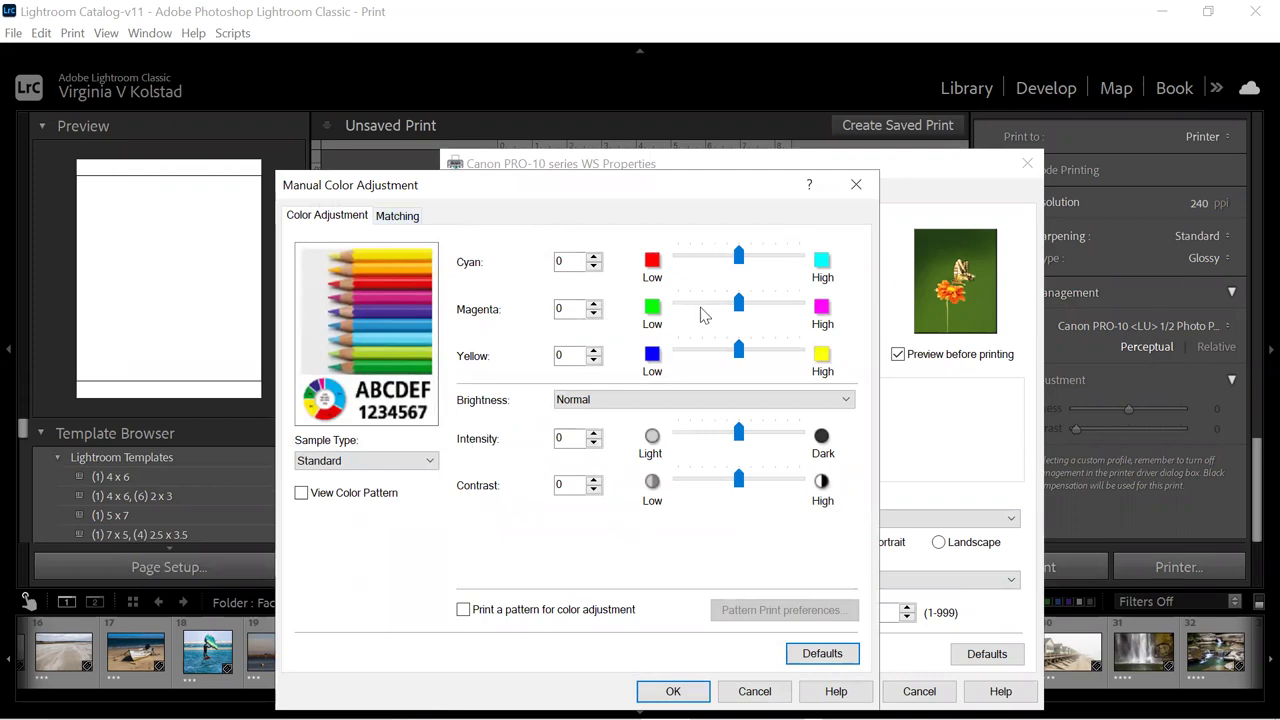
# Review the color correction matching options, keeping None, and accept the manual color adjustment, printer properties and print setup
pyautogui.click(402, 217)
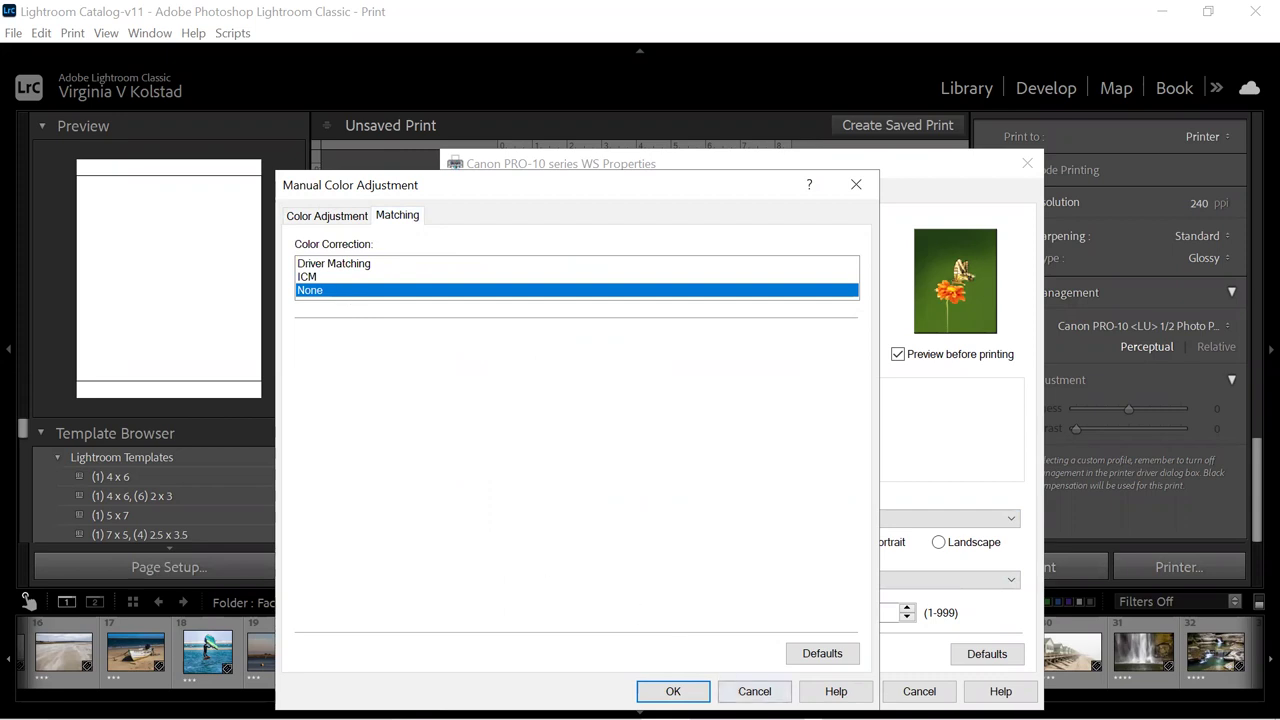
pyautogui.click(673, 691)
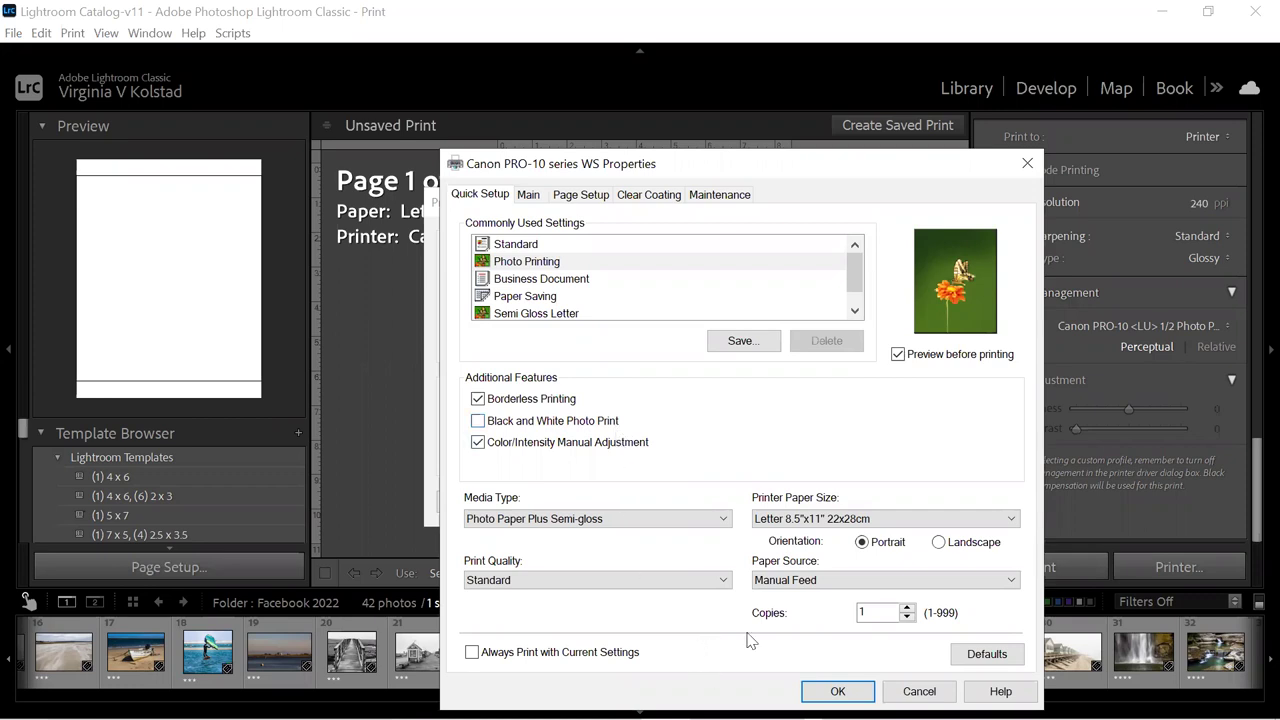
pyautogui.click(838, 691)
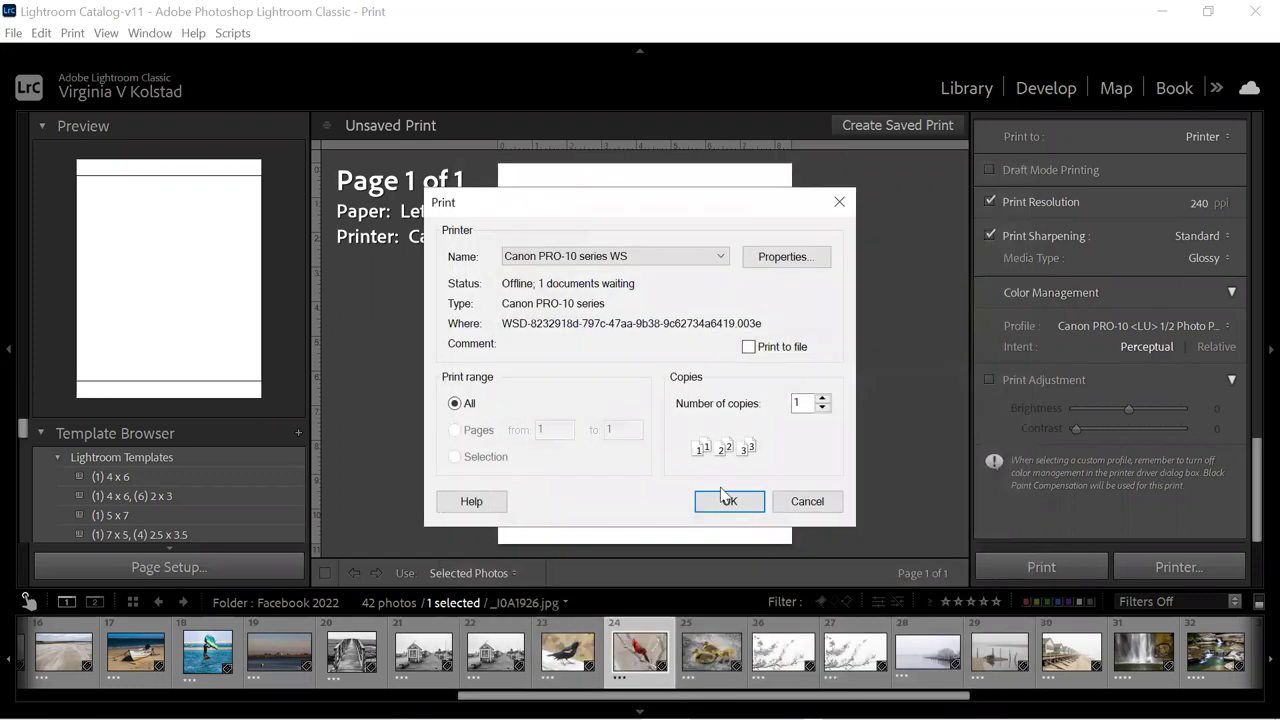
pyautogui.click(730, 506)
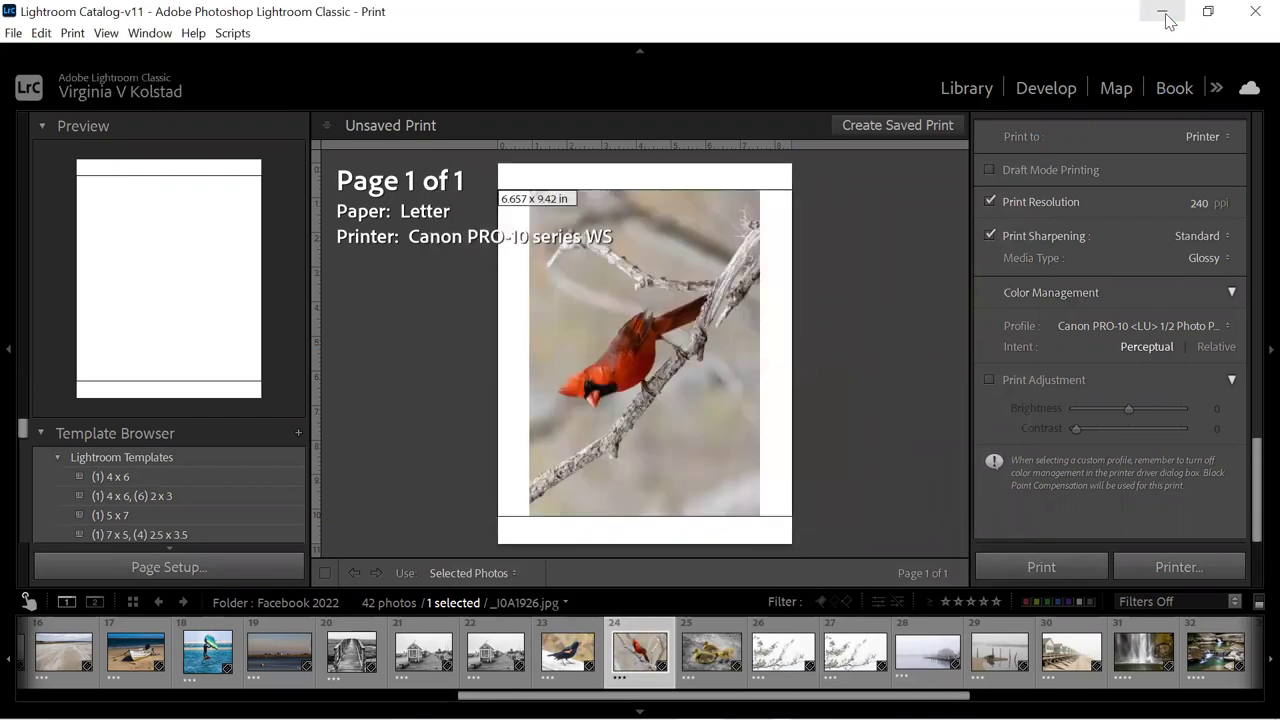
# Switch to the PowerPoint slide show and advance from "Set Up the Printer" to the "Putting It All Together" slide
pyautogui.press('super+d')
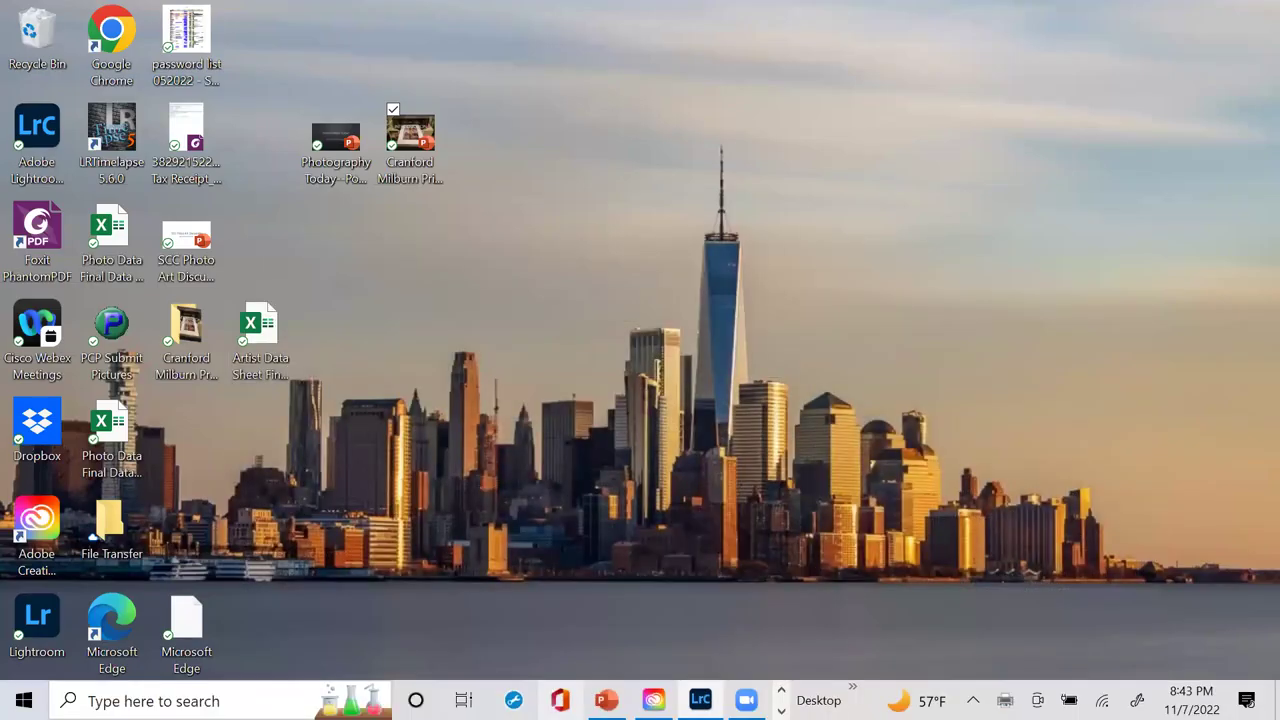
pyautogui.hotkey('alt', 'Tab')
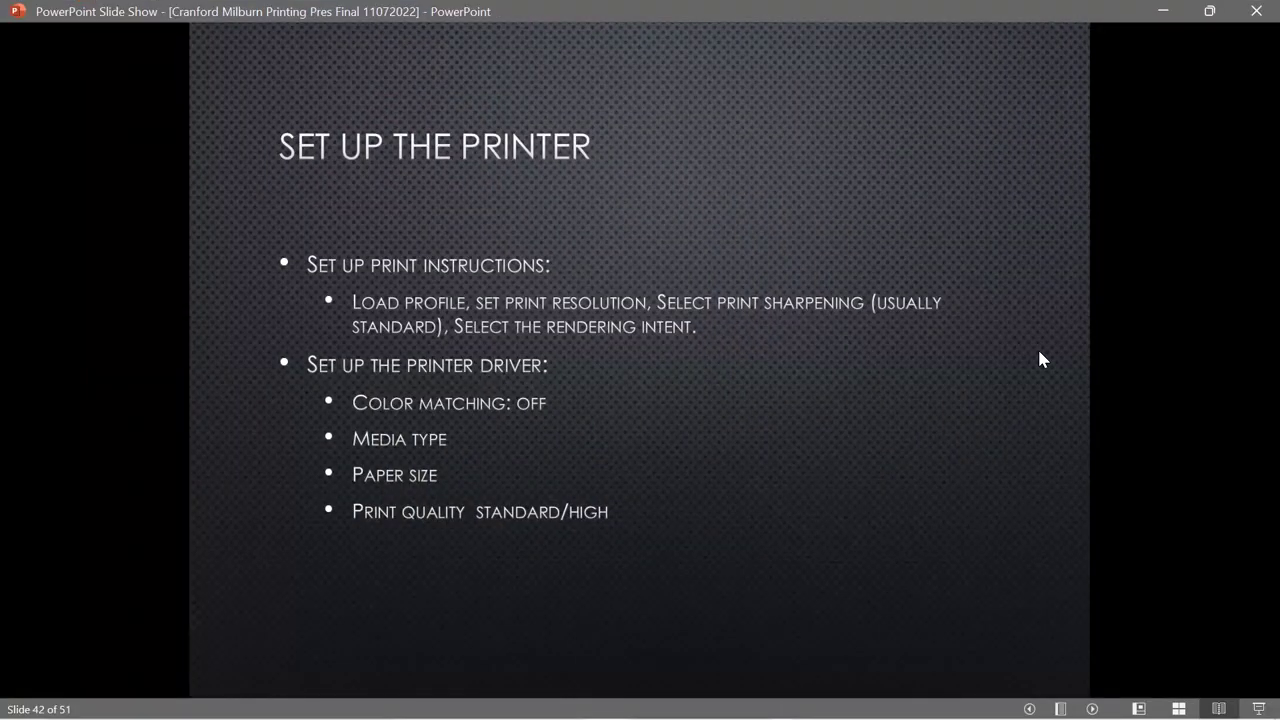
pyautogui.press('Right')
pyautogui.press('Right')
pyautogui.press('Right')
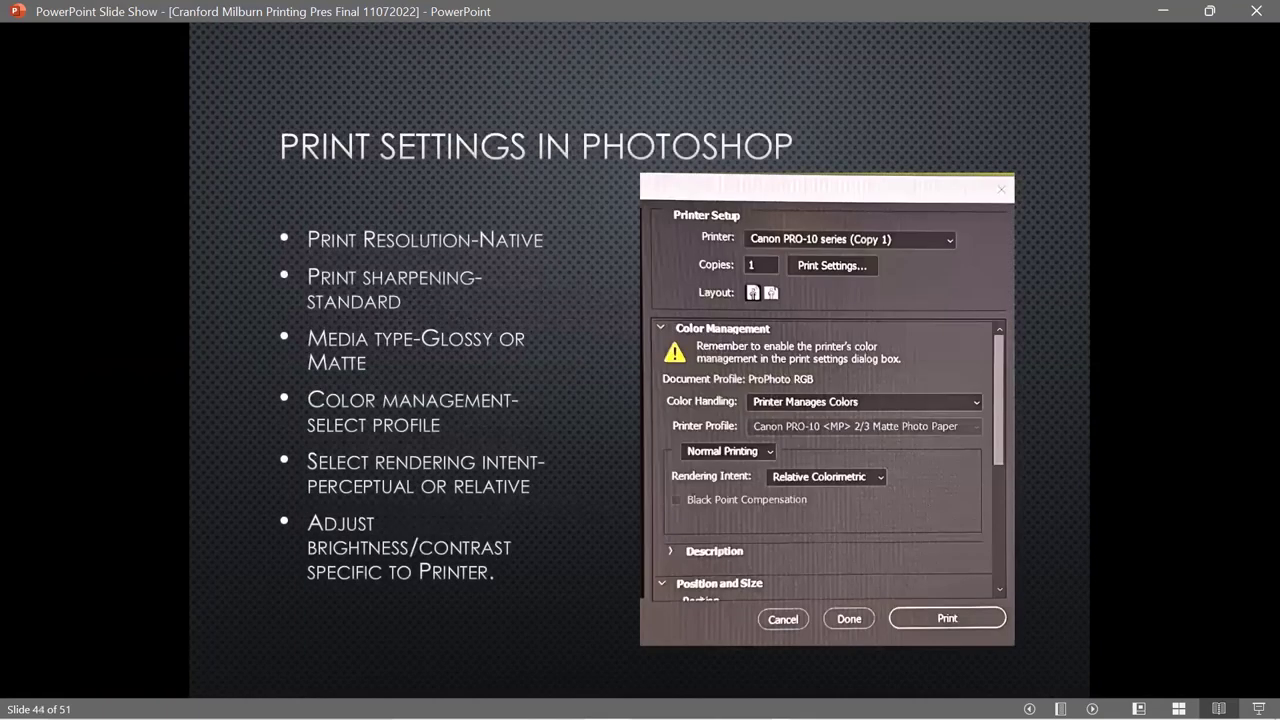
pyautogui.press('Right')
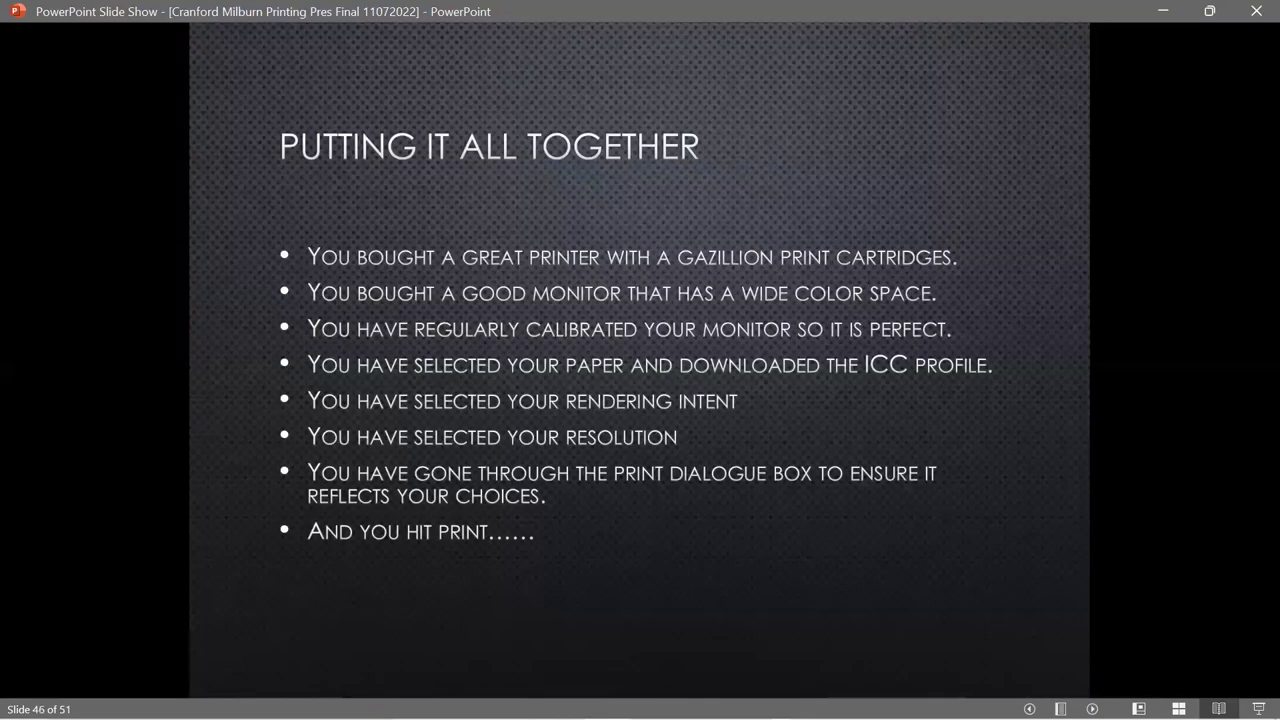